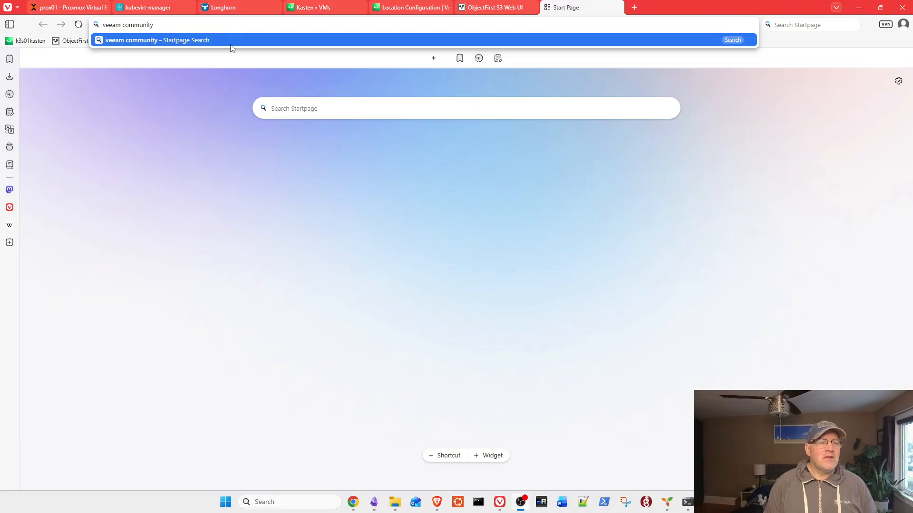
Search the web for "veeam community hub" and open the Veeam Community Resource Hub site.
{"action": "left_click", "coordinate": [217, 23]}
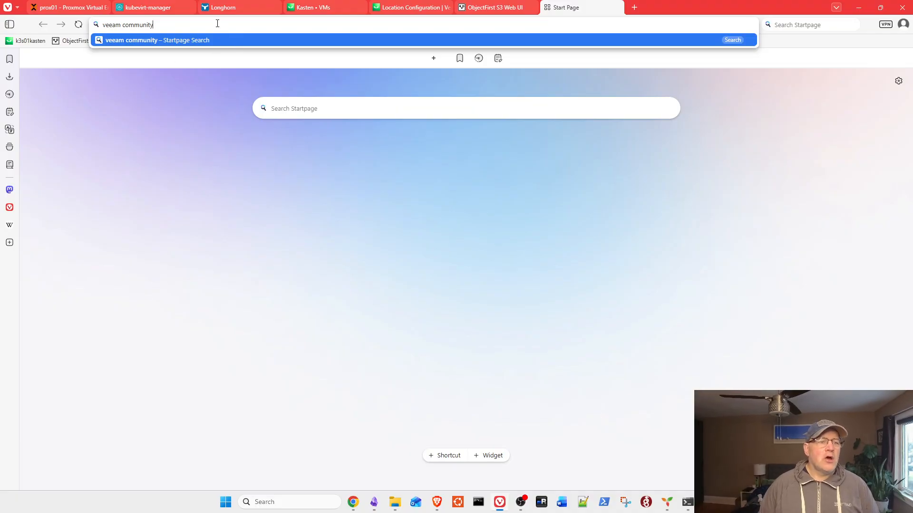
{"action": "type", "text": "hub"}
{"action": "key", "text": "Return"}
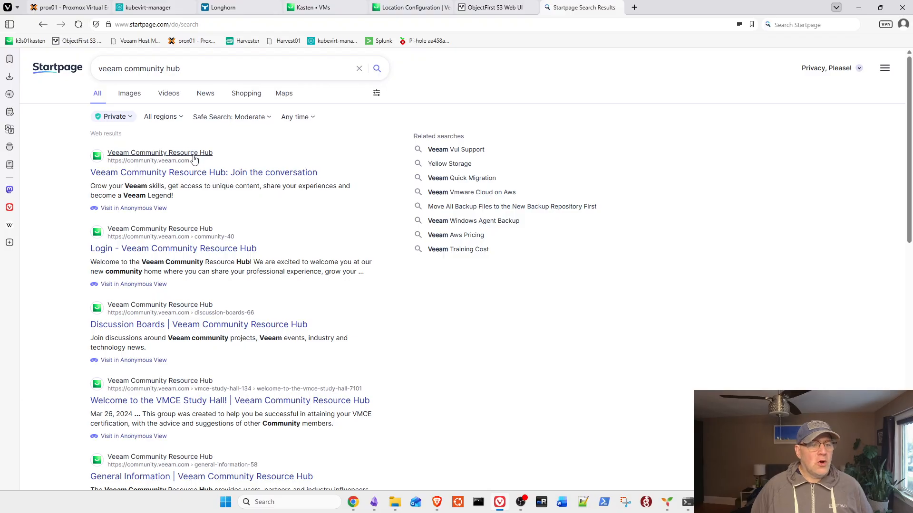
{"action": "left_click", "coordinate": [195, 159]}
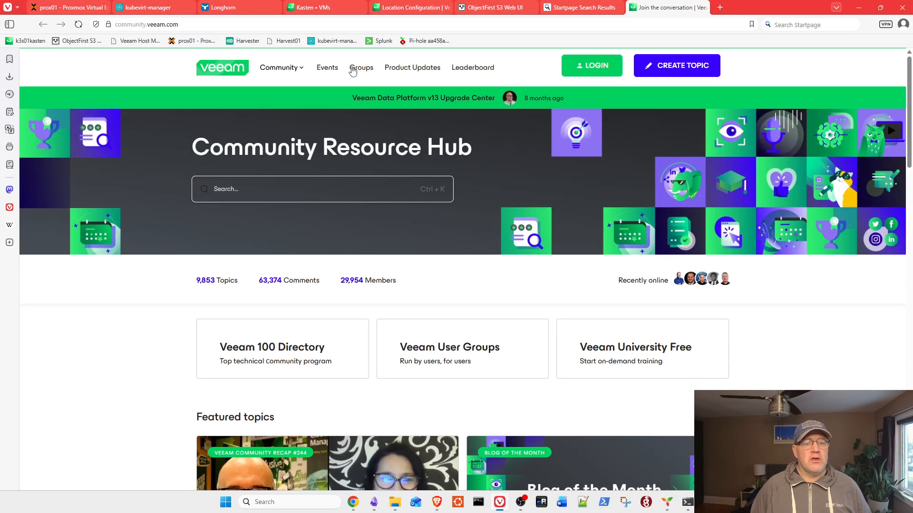
Look over the Community Resource Hub home page, including its featured topics and categories, and open the groups page.
{"action": "scroll", "coordinate": [365, 179], "scroll_direction": "down", "scroll_amount": 10}
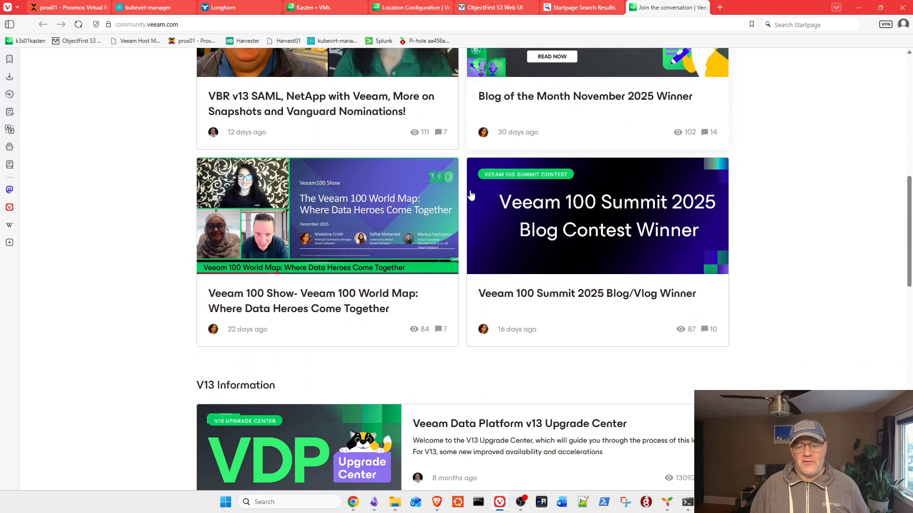
{"action": "scroll", "coordinate": [469, 194], "scroll_direction": "down", "scroll_amount": 6}
{"action": "scroll", "coordinate": [467, 197], "scroll_direction": "up", "scroll_amount": 2}
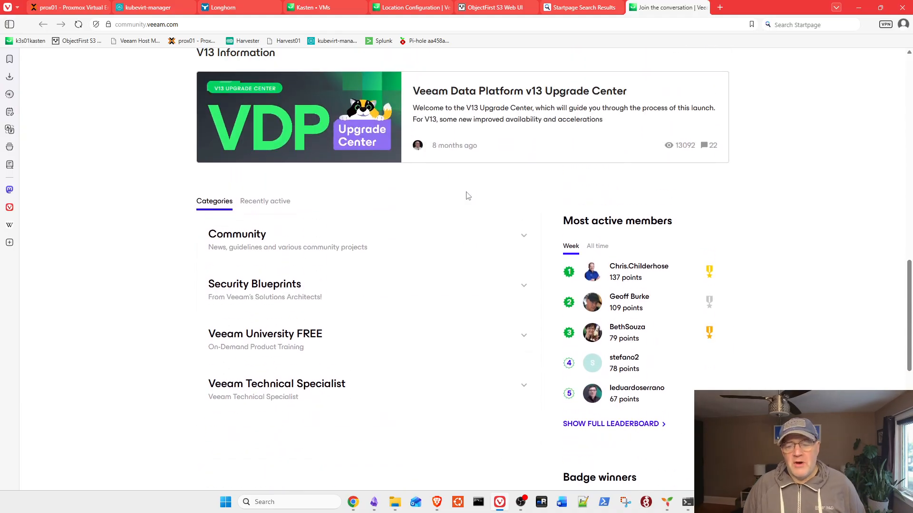
{"action": "scroll", "coordinate": [467, 196], "scroll_direction": "down", "scroll_amount": 3}
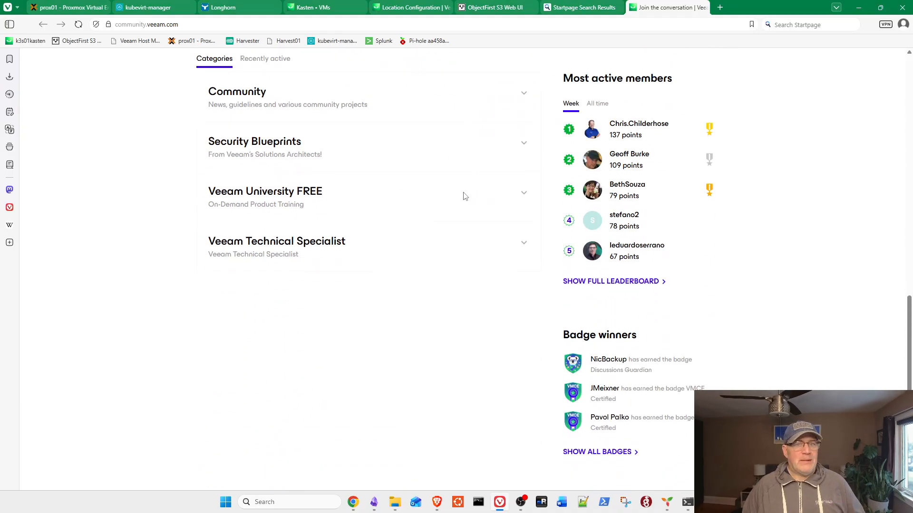
{"action": "scroll", "coordinate": [464, 197], "scroll_direction": "up", "scroll_amount": 2}
{"action": "scroll", "coordinate": [465, 196], "scroll_direction": "up", "scroll_amount": 15}
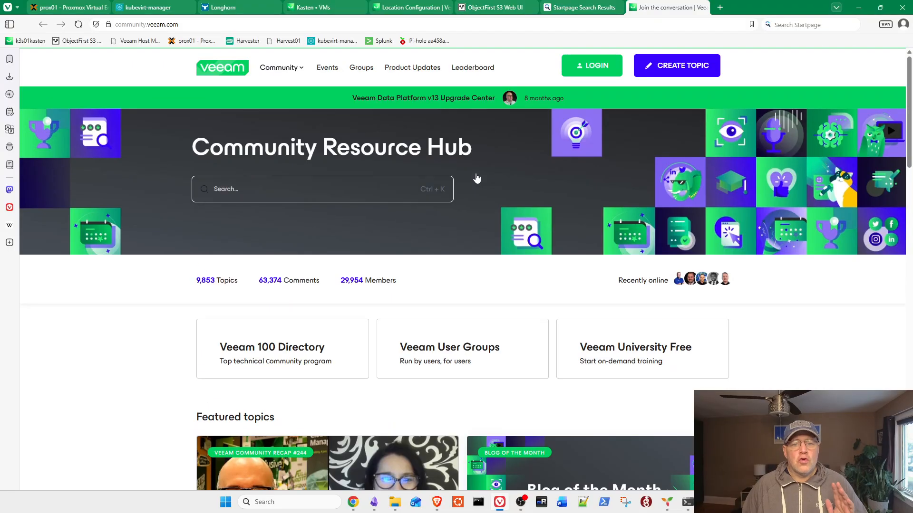
{"action": "left_click", "coordinate": [362, 75]}
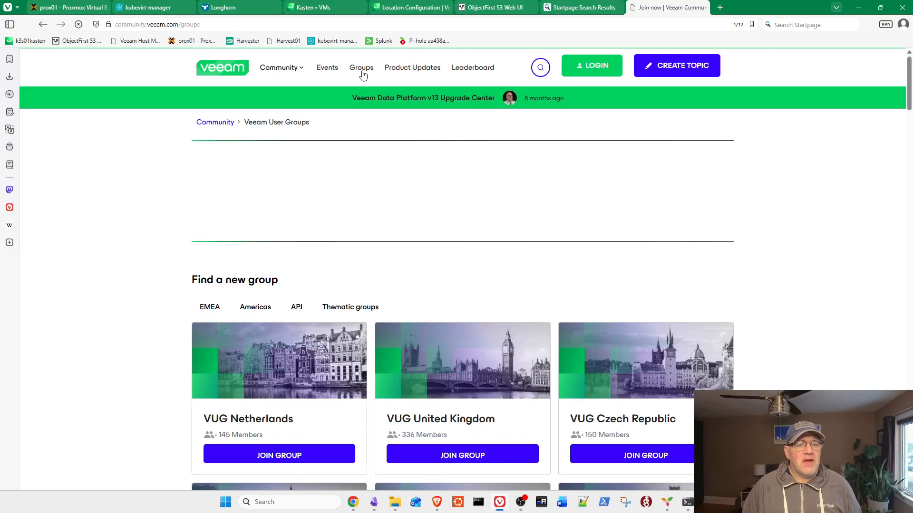
Look over the Veeam User Groups and filter them to the thematic groups.
{"action": "scroll", "coordinate": [321, 138], "scroll_direction": "down", "scroll_amount": 3}
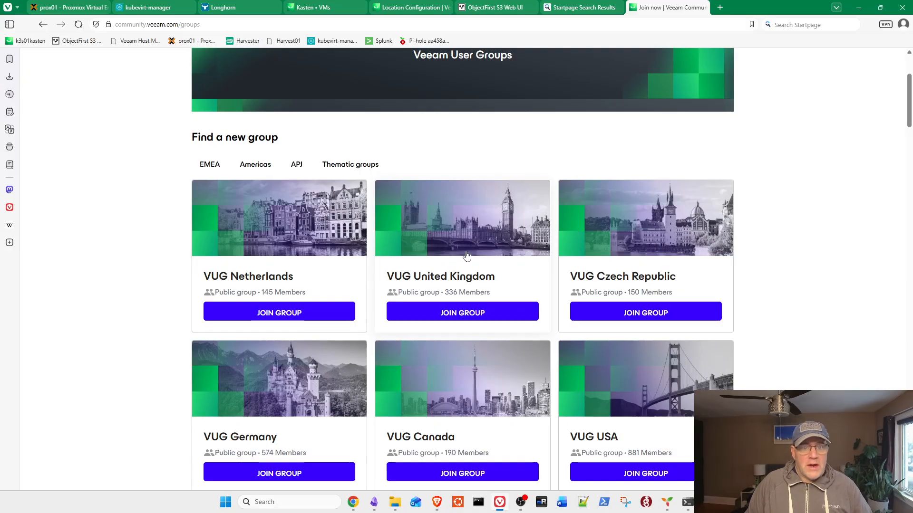
{"action": "scroll", "coordinate": [466, 257], "scroll_direction": "up", "scroll_amount": 3}
{"action": "scroll", "coordinate": [459, 266], "scroll_direction": "down", "scroll_amount": 4}
{"action": "scroll", "coordinate": [458, 269], "scroll_direction": "up", "scroll_amount": 2}
{"action": "scroll", "coordinate": [457, 268], "scroll_direction": "up", "scroll_amount": 1}
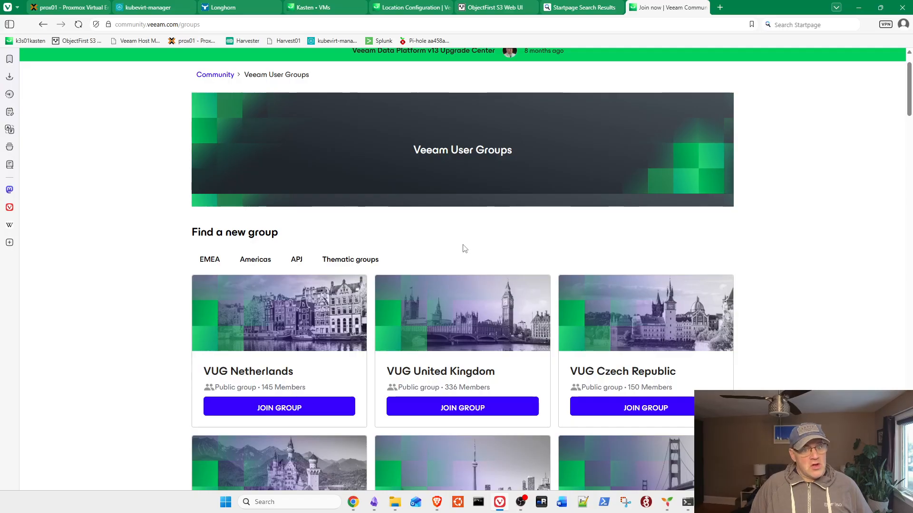
{"action": "scroll", "coordinate": [446, 253], "scroll_direction": "down", "scroll_amount": 2}
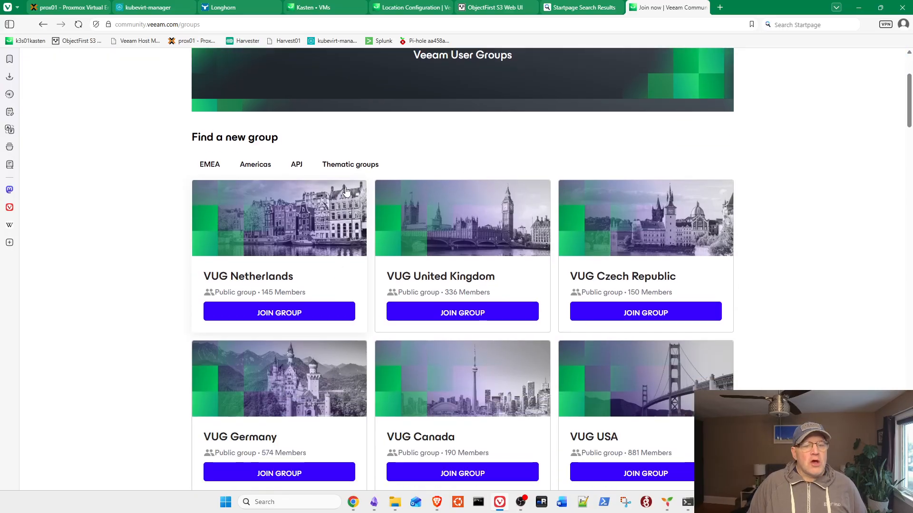
{"action": "left_click", "coordinate": [352, 165]}
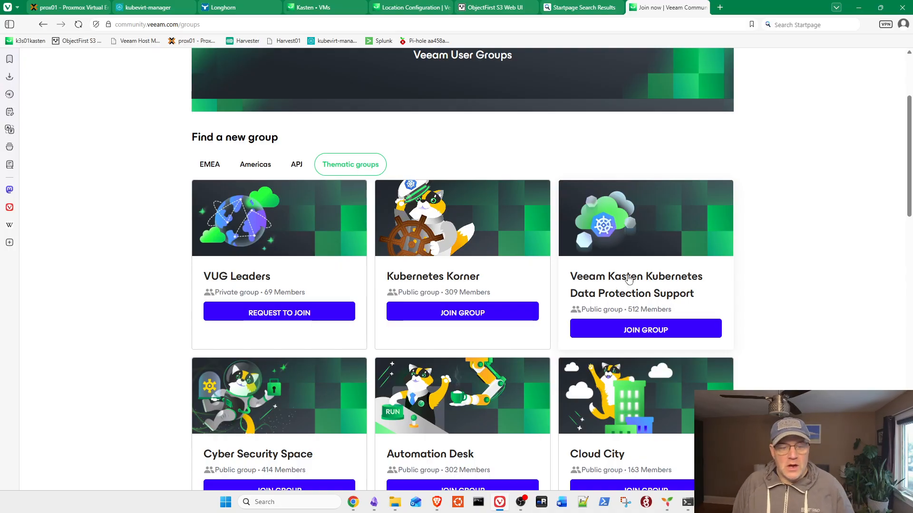
Browse the thematic groups and open the Kubernetes Korner group.
{"action": "scroll", "coordinate": [530, 257], "scroll_direction": "down", "scroll_amount": 5}
{"action": "scroll", "coordinate": [529, 282], "scroll_direction": "down", "scroll_amount": 3}
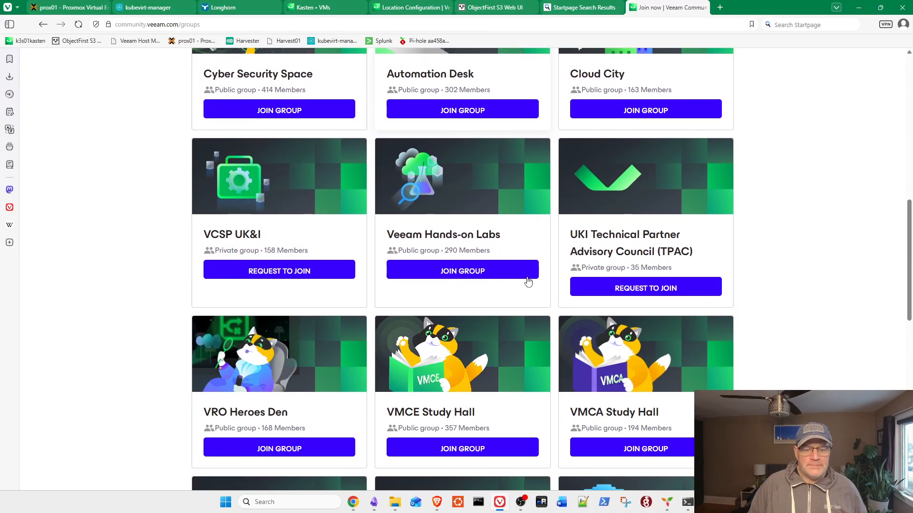
{"action": "scroll", "coordinate": [528, 281], "scroll_direction": "down", "scroll_amount": 2}
{"action": "scroll", "coordinate": [528, 282], "scroll_direction": "down", "scroll_amount": 10}
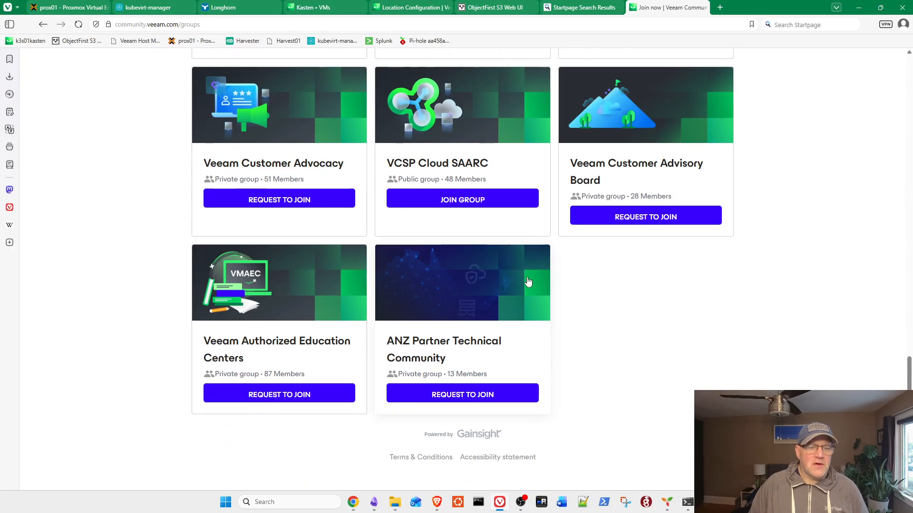
{"action": "scroll", "coordinate": [528, 281], "scroll_direction": "up", "scroll_amount": 14}
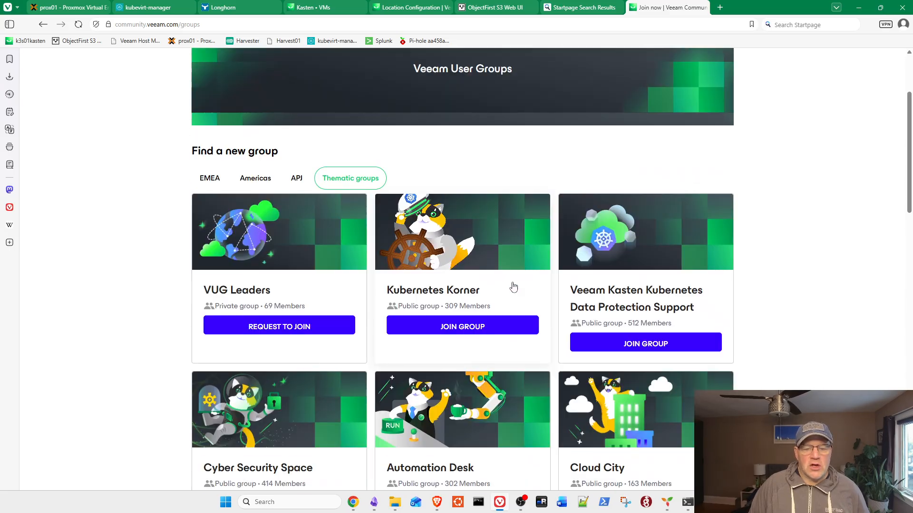
{"action": "scroll", "coordinate": [512, 286], "scroll_direction": "down", "scroll_amount": 1}
{"action": "left_click", "coordinate": [451, 238]}
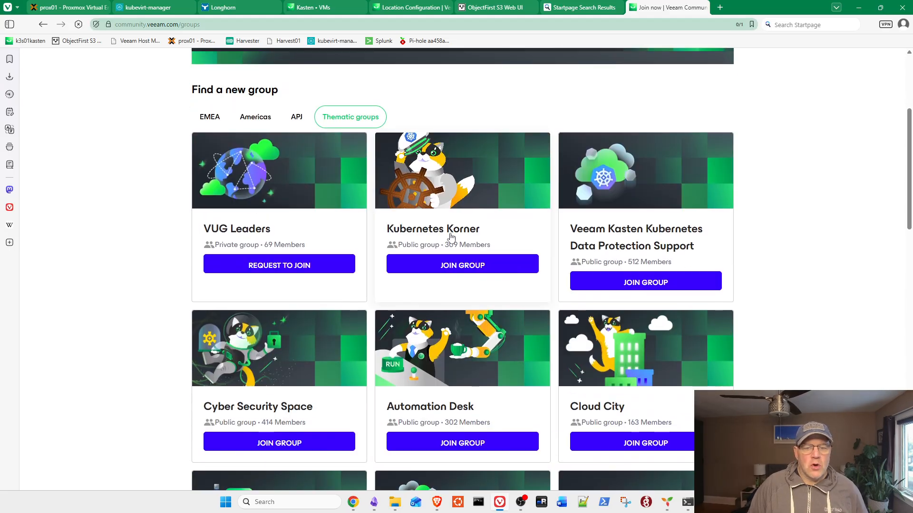
Examine the Kubernetes Korner event and its list of posts, especially the Kasten Kickstart series.
{"action": "scroll", "coordinate": [450, 237], "scroll_direction": "down", "scroll_amount": 4}
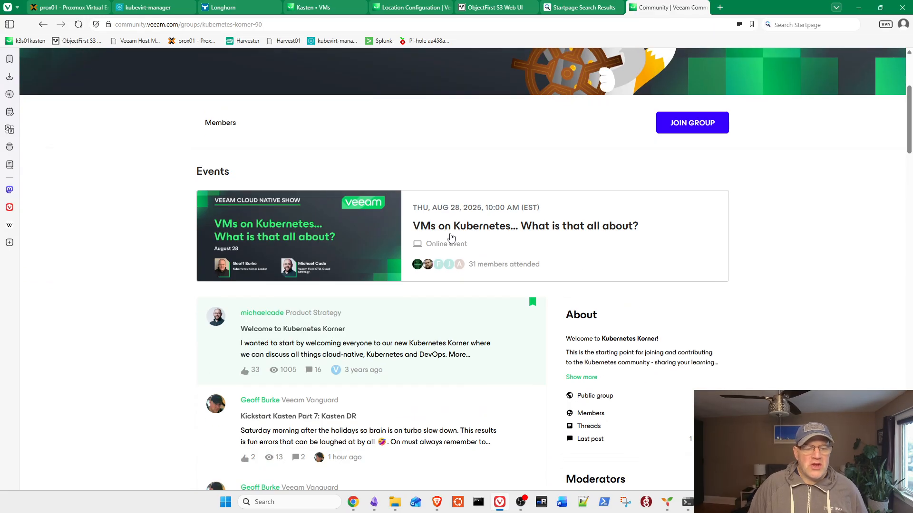
{"action": "scroll", "coordinate": [451, 236], "scroll_direction": "down", "scroll_amount": 3}
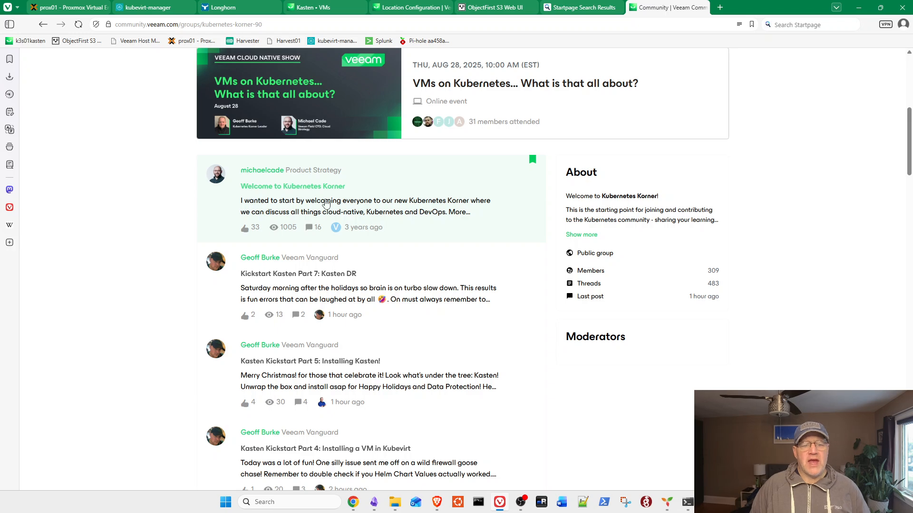
{"action": "scroll", "coordinate": [326, 203], "scroll_direction": "down", "scroll_amount": 2}
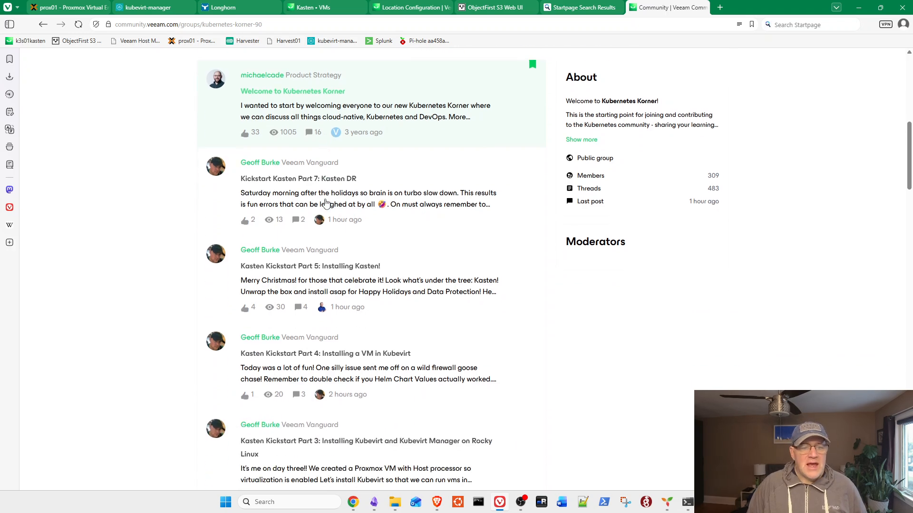
{"action": "scroll", "coordinate": [398, 197], "scroll_direction": "up", "scroll_amount": 2}
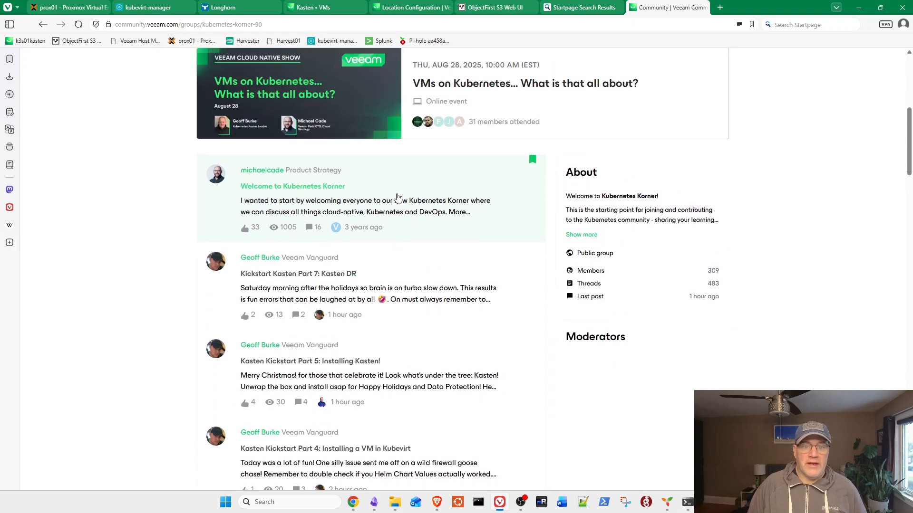
{"action": "scroll", "coordinate": [397, 197], "scroll_direction": "down", "scroll_amount": 2}
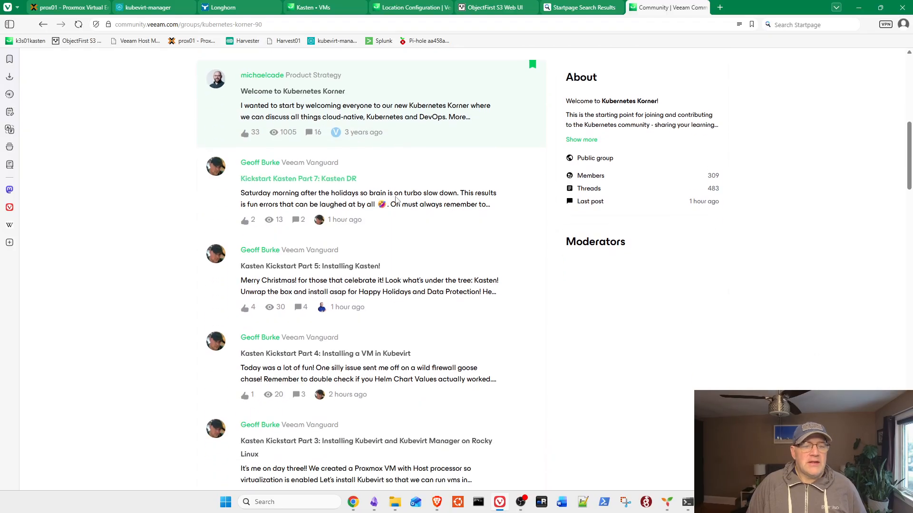
{"action": "scroll", "coordinate": [314, 193], "scroll_direction": "down", "scroll_amount": 3}
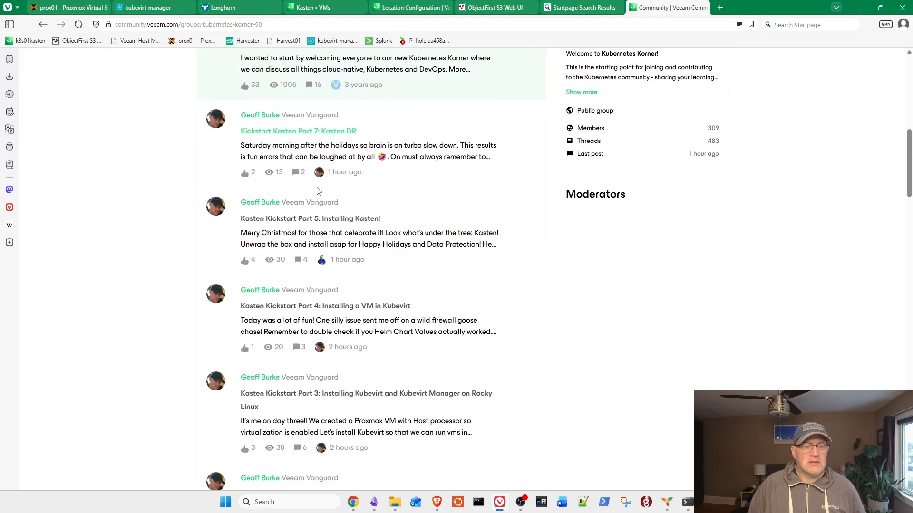
{"action": "scroll", "coordinate": [339, 192], "scroll_direction": "down", "scroll_amount": 5}
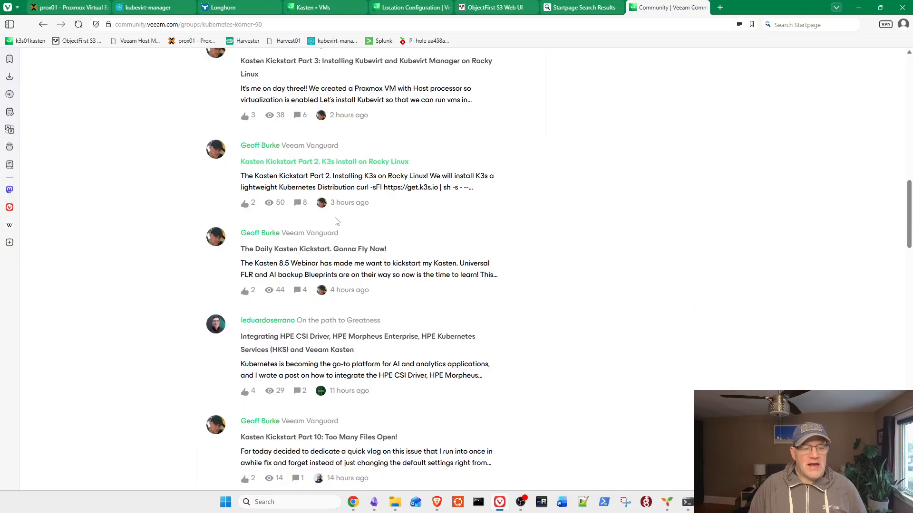
{"action": "scroll", "coordinate": [336, 221], "scroll_direction": "up", "scroll_amount": 15}
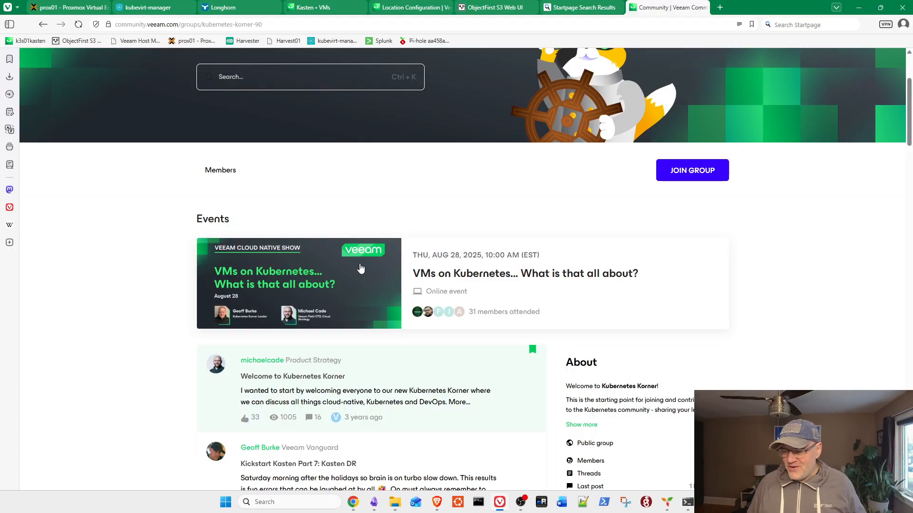
{"action": "scroll", "coordinate": [392, 436], "scroll_direction": "down", "scroll_amount": 3}
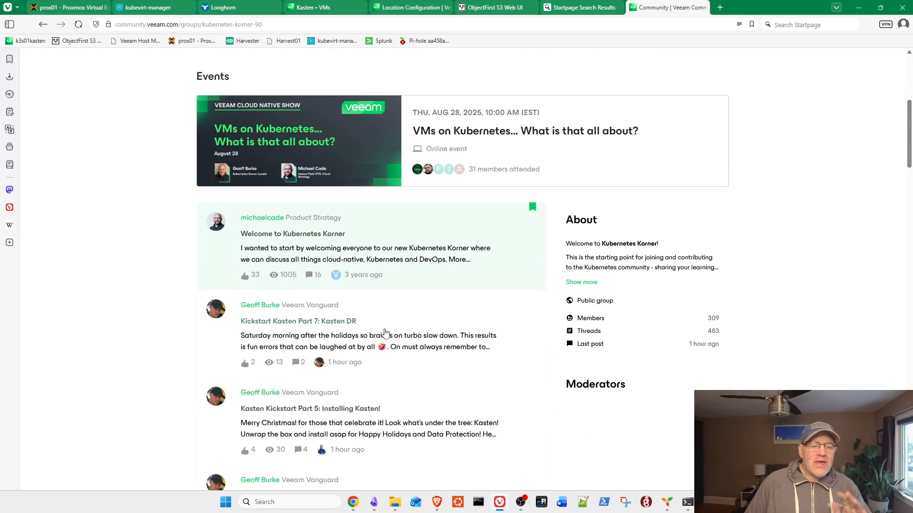
{"action": "scroll", "coordinate": [378, 341], "scroll_direction": "down", "scroll_amount": 3}
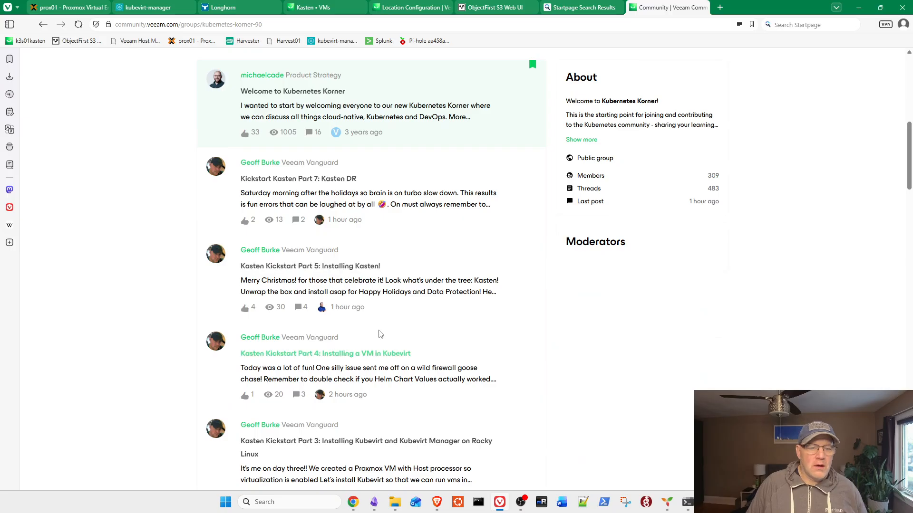
{"action": "scroll", "coordinate": [380, 334], "scroll_direction": "up", "scroll_amount": 6}
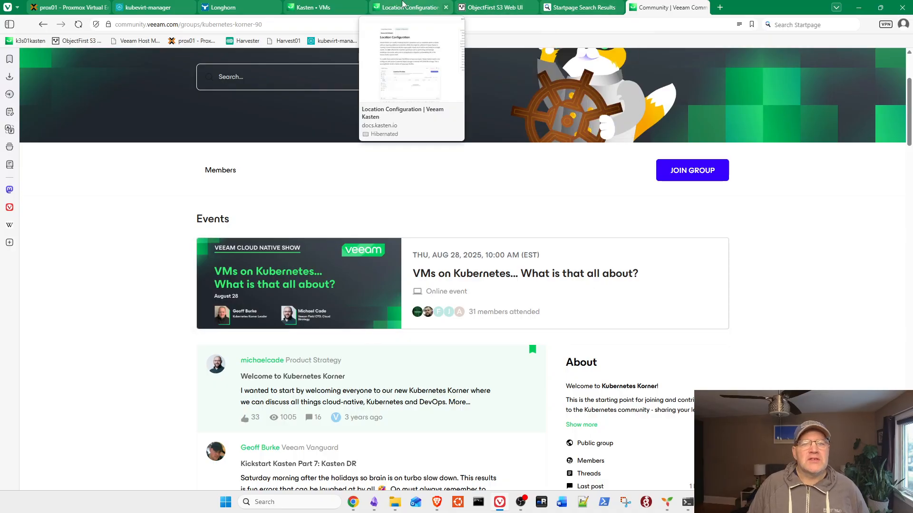
Go to the Kasten virtual machines page and request enabling guest OS freeze for lubuntu-vm.
{"action": "left_click", "coordinate": [339, 6]}
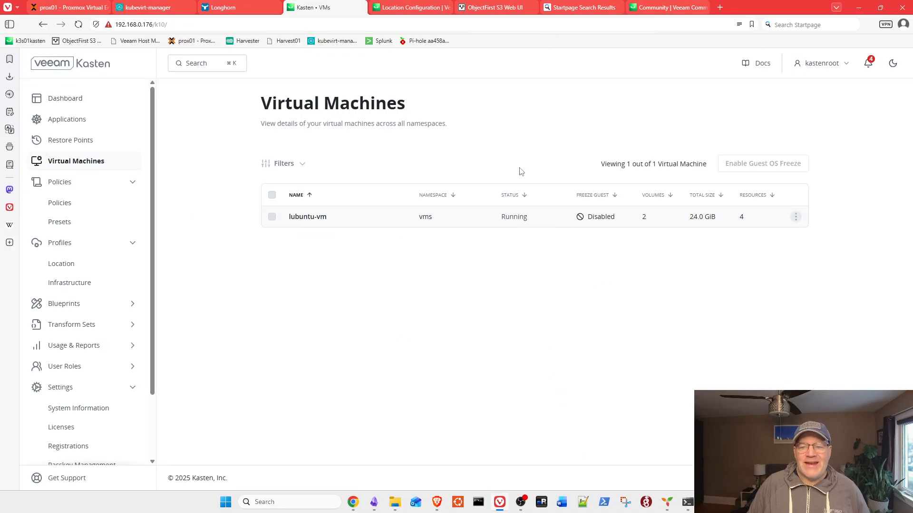
{"action": "left_click", "coordinate": [794, 217]}
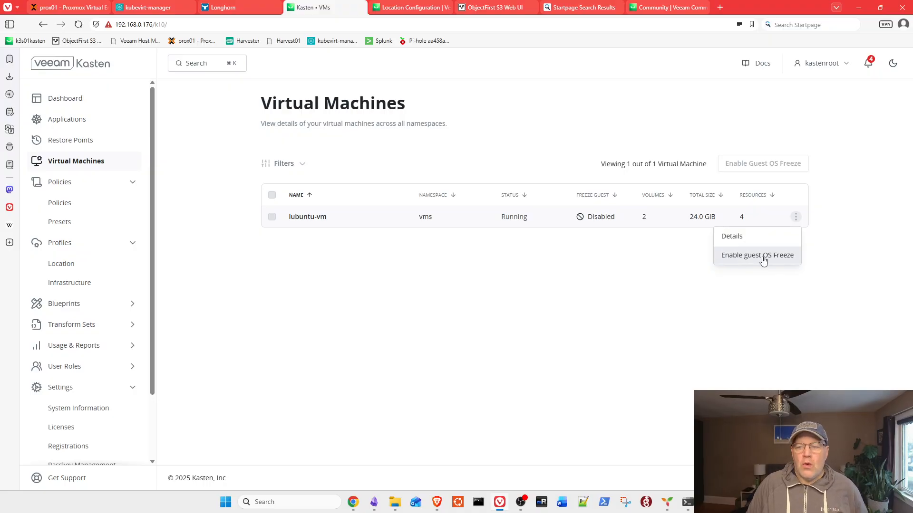
{"action": "left_click", "coordinate": [746, 256]}
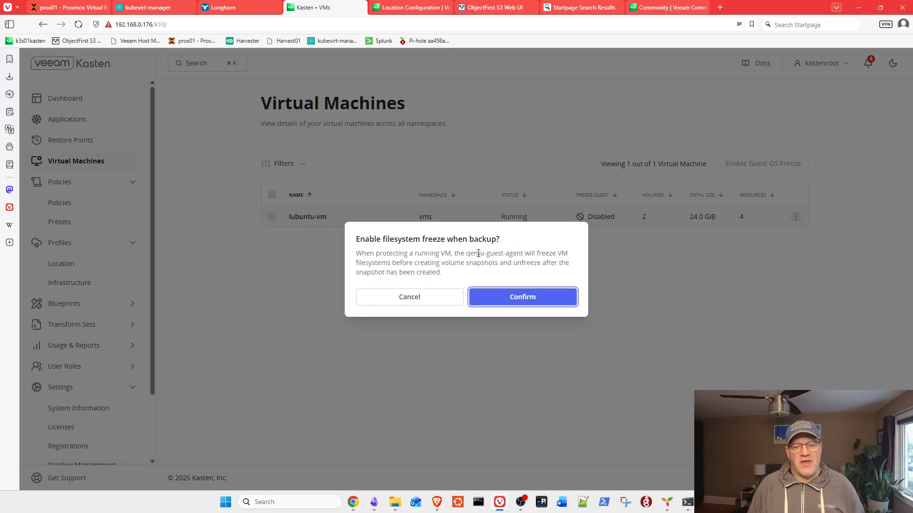
Copy the name "qemu-guest-agent" from the filesystem freeze confirmation text.
{"action": "left_click_drag", "start_coordinate": [468, 255], "coordinate": [525, 256]}
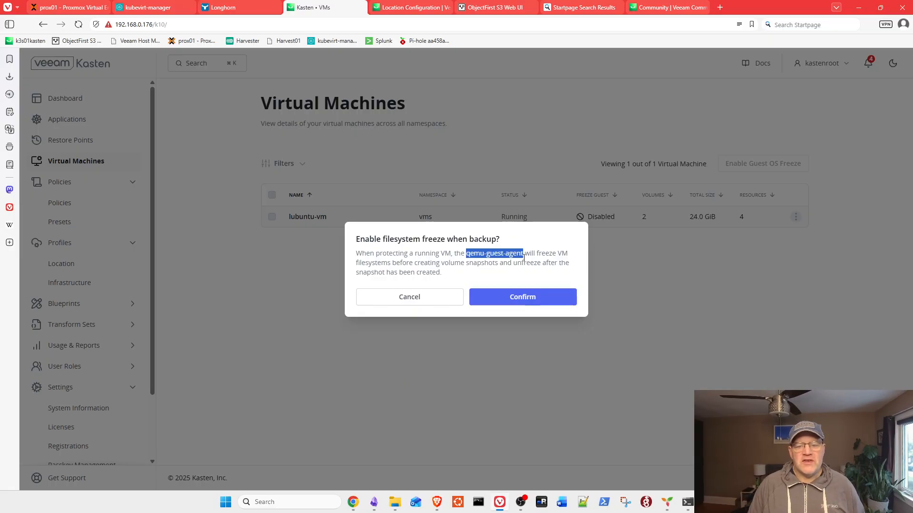
{"action": "right_click", "coordinate": [524, 258]}
{"action": "left_click", "coordinate": [549, 272]}
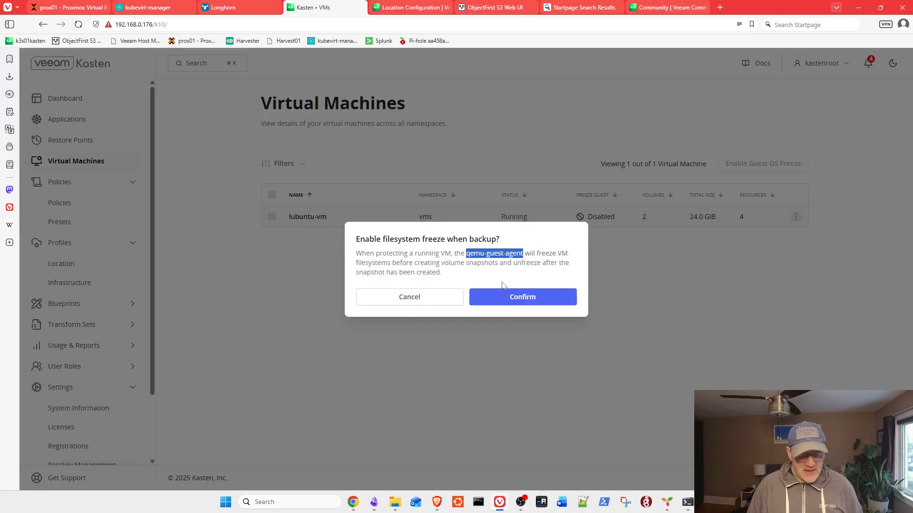
Switch to the kastenk01 terminal, run "sudo dnf install qemu-guest-agent -y" and enter the sudo password.
{"action": "key", "text": "alt+Tab"}
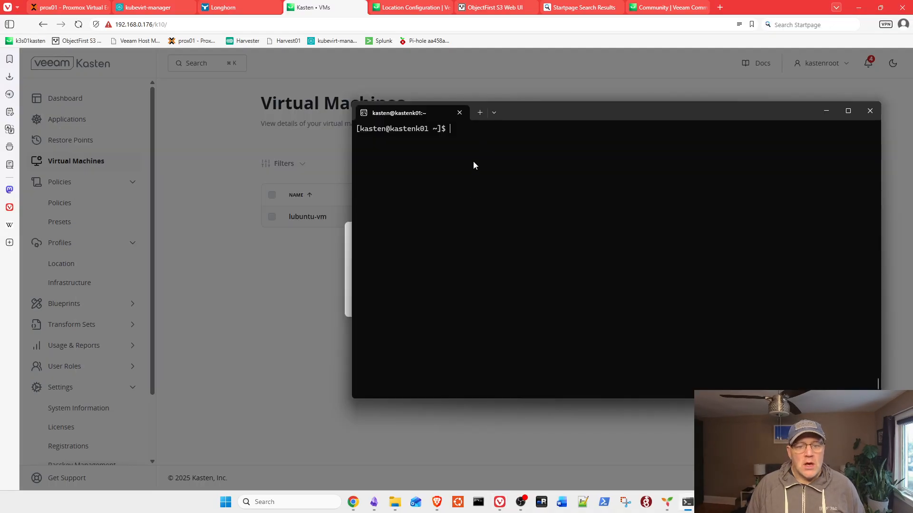
{"action": "left_click_drag", "start_coordinate": [491, 113], "coordinate": [416, 114]}
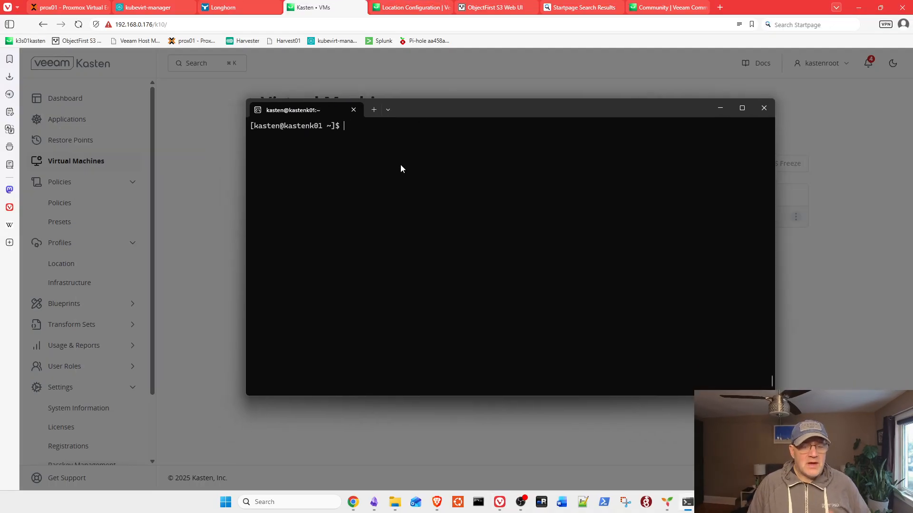
{"action": "type", "text": "sud"}
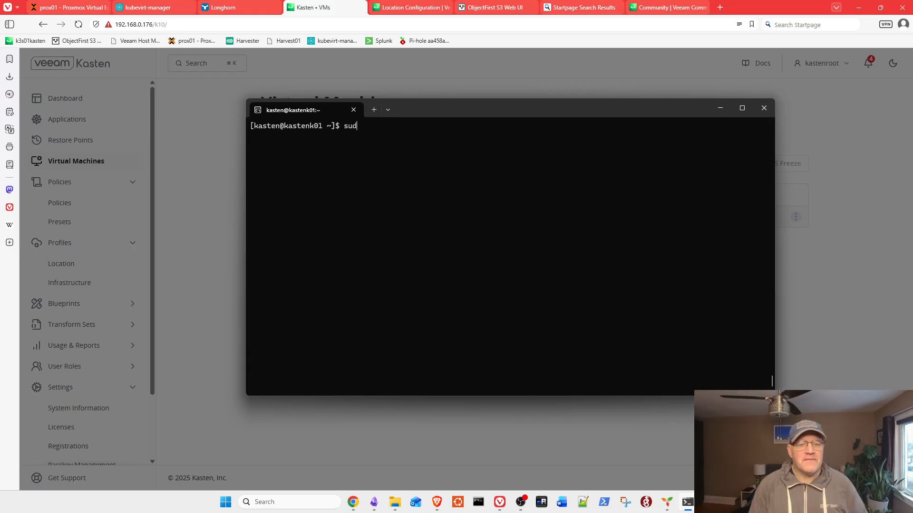
{"action": "type", "text": "o dnf install"}
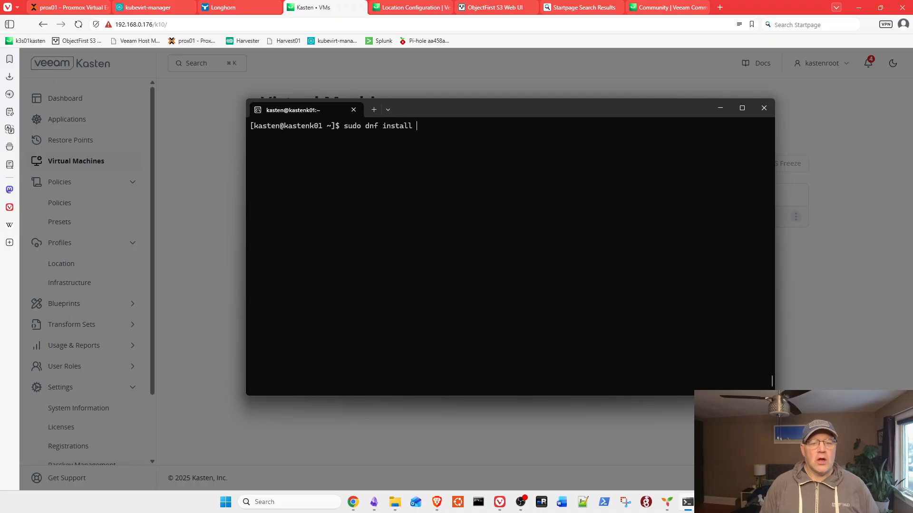
{"action": "right_click", "coordinate": [535, 162]}
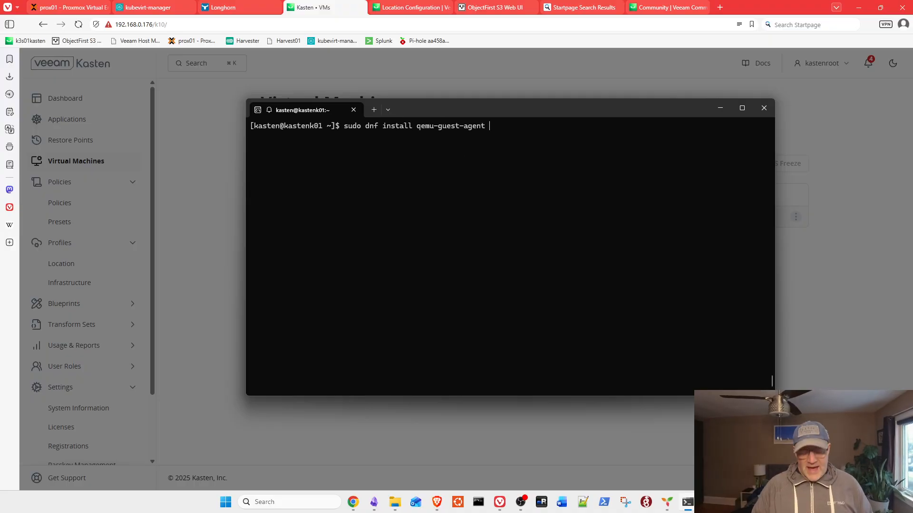
{"action": "type", "text": "-y"}
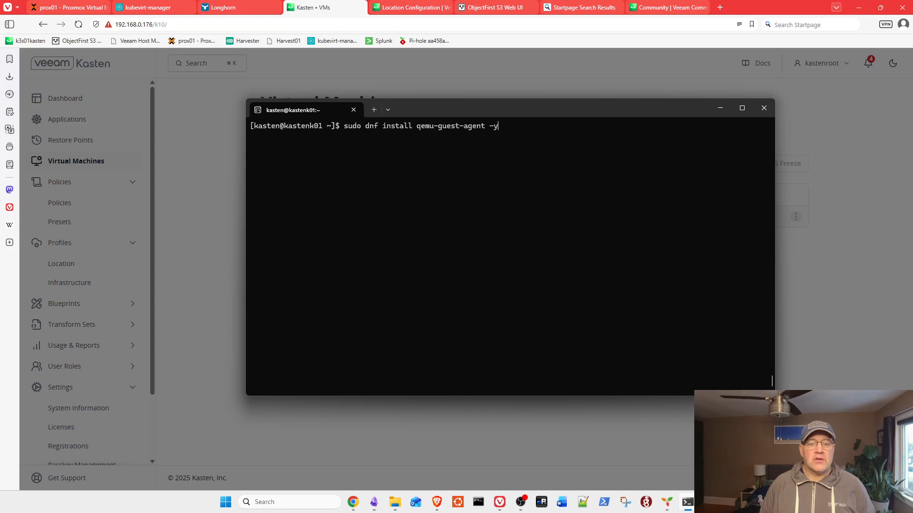
{"action": "key", "text": "Return"}
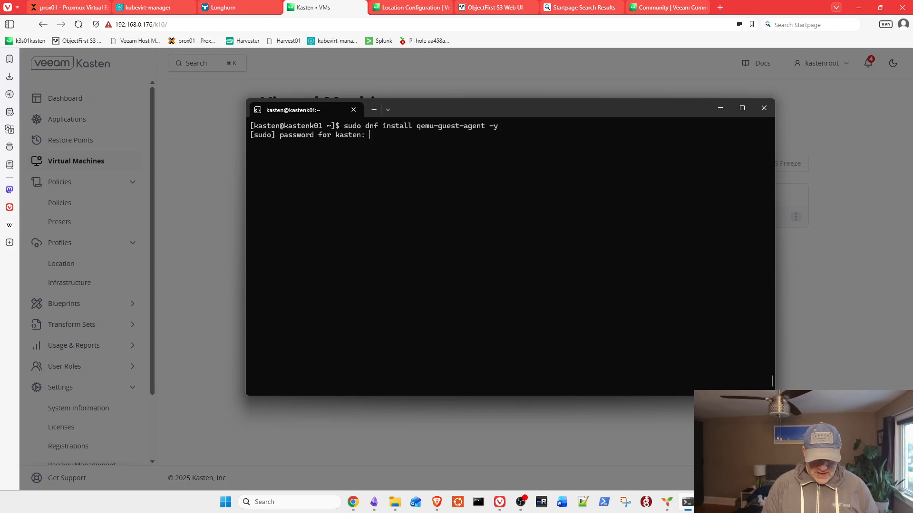
{"action": "key", "text": "Return"}
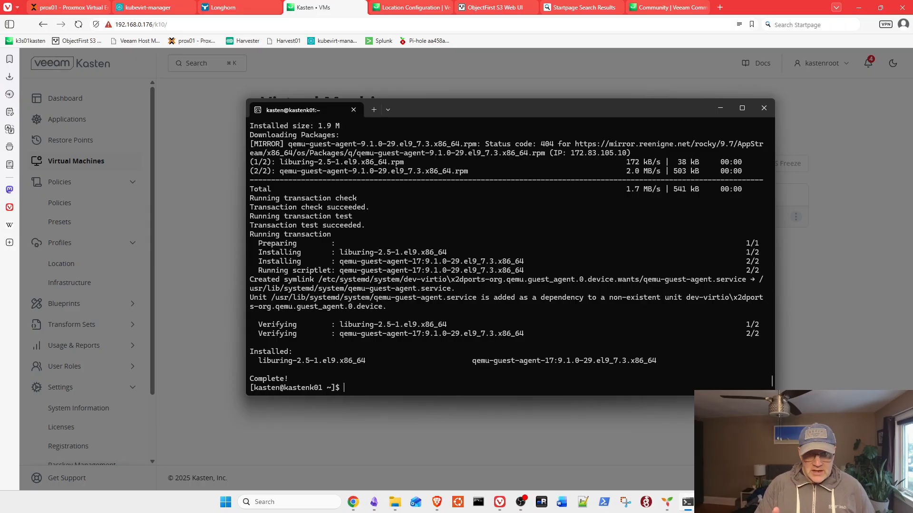
Enable the guest agent service by running "sudo systemctl enable qemu-guest-agent".
{"action": "type", "text": "sudo"}
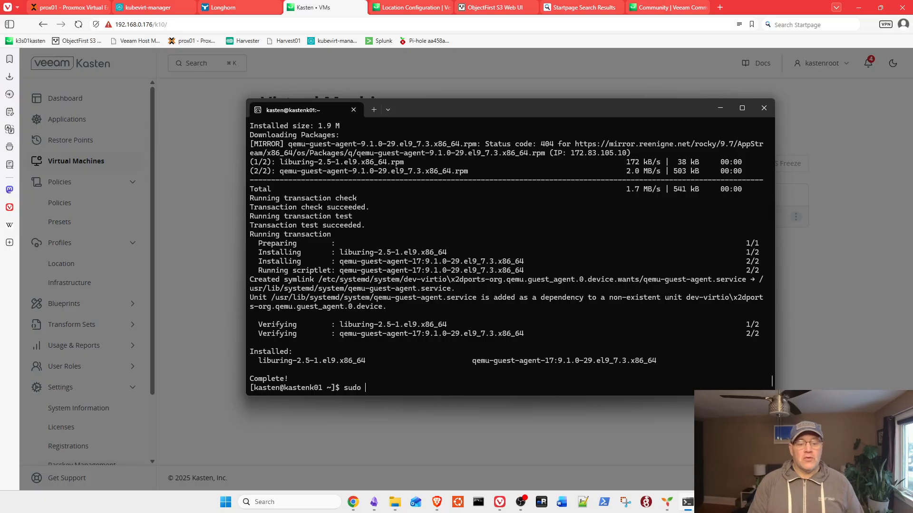
{"action": "type", "text": "sys"}
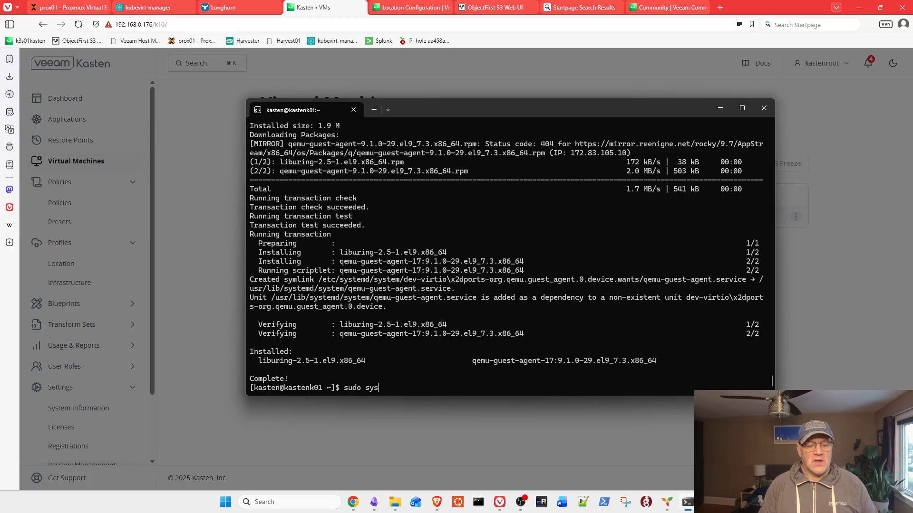
{"action": "type", "text": "tectl"}
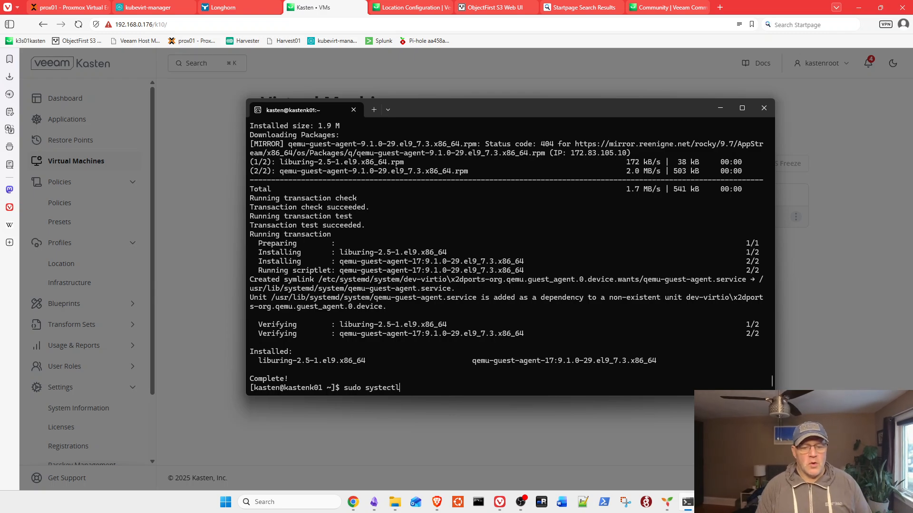
{"action": "key", "text": "Left"}
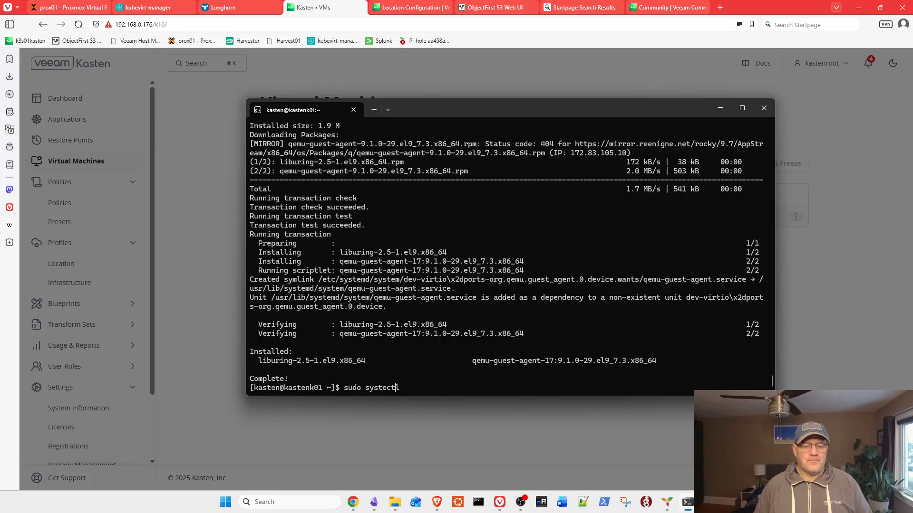
{"action": "type", "text": "m"}
{"action": "key", "text": "Right"}
{"action": "key", "text": "Right"}
{"action": "key", "text": "Right"}
{"action": "type", "text": "enable"}
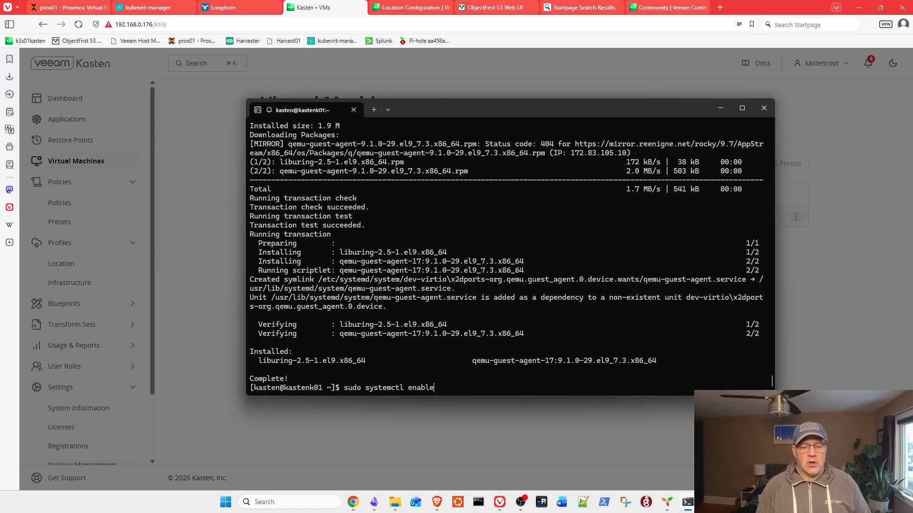
{"action": "type", "text": "qemu-guest-agent"}
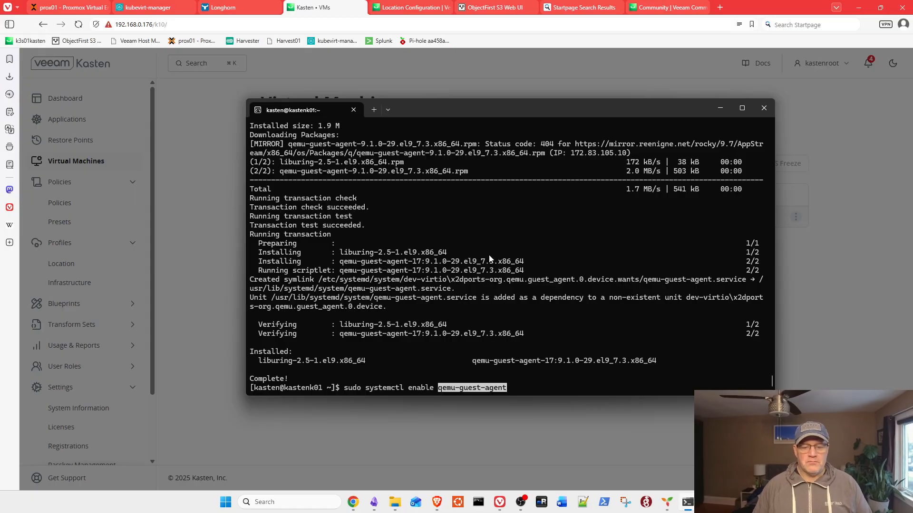
{"action": "key", "text": "Return"}
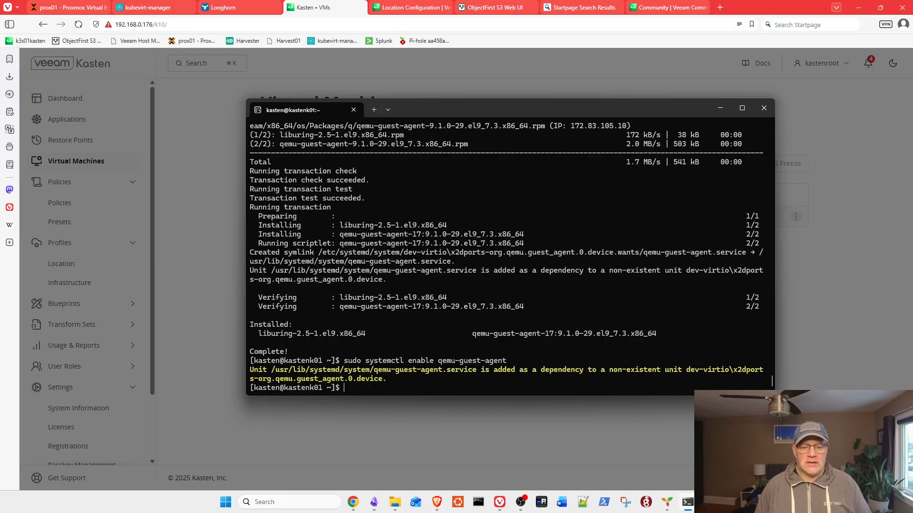
Start the guest agent service by running "sudo systemctl start qemu-guest-agent".
{"action": "key", "text": "Up"}
{"action": "key", "text": "Left"}
{"action": "key", "text": "Left"}
{"action": "key", "text": "Left"}
{"action": "key", "text": "Left"}
{"action": "key", "text": "Left"}
{"action": "key", "text": "Left"}
{"action": "key", "text": "Left"}
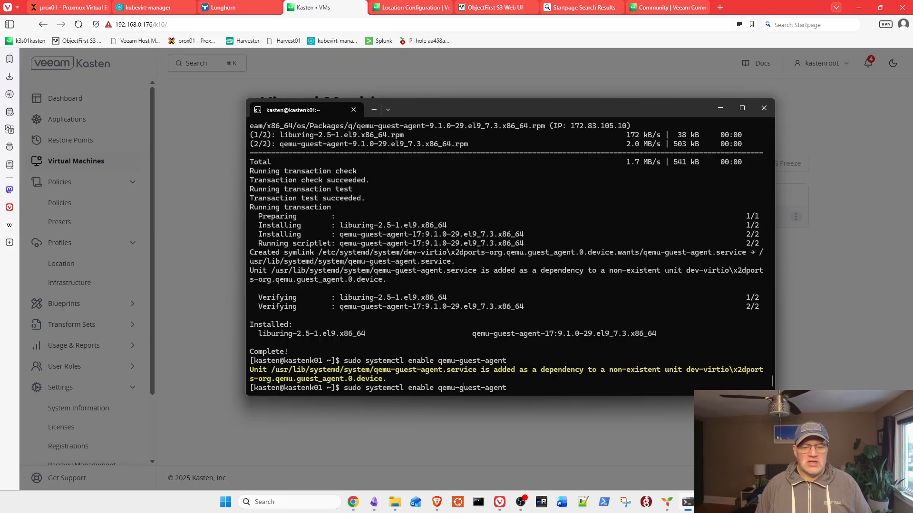
{"action": "key", "text": "BackSpace"}
{"action": "key", "text": "BackSpace"}
{"action": "key", "text": "BackSpace"}
{"action": "key", "text": "BackSpace"}
{"action": "key", "text": "BackSpace"}
{"action": "key", "text": "BackSpace"}
{"action": "type", "text": "st"}
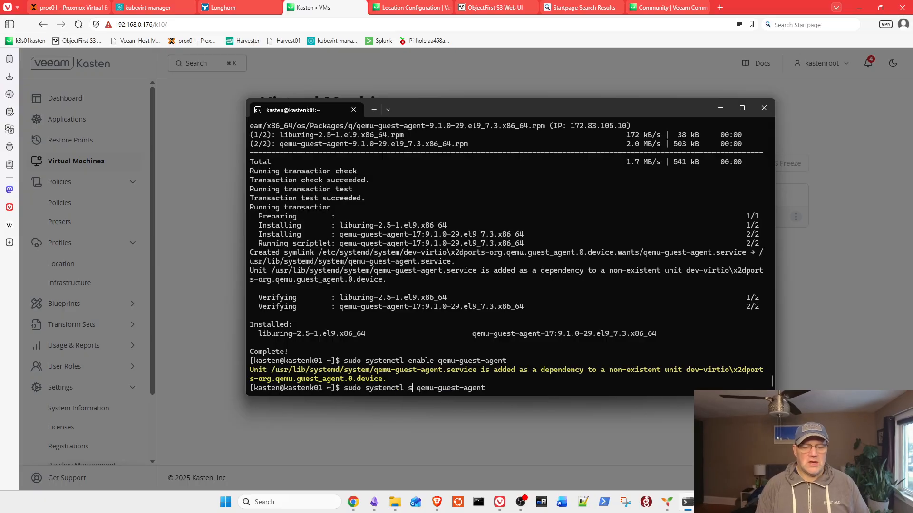
{"action": "type", "text": "atu"}
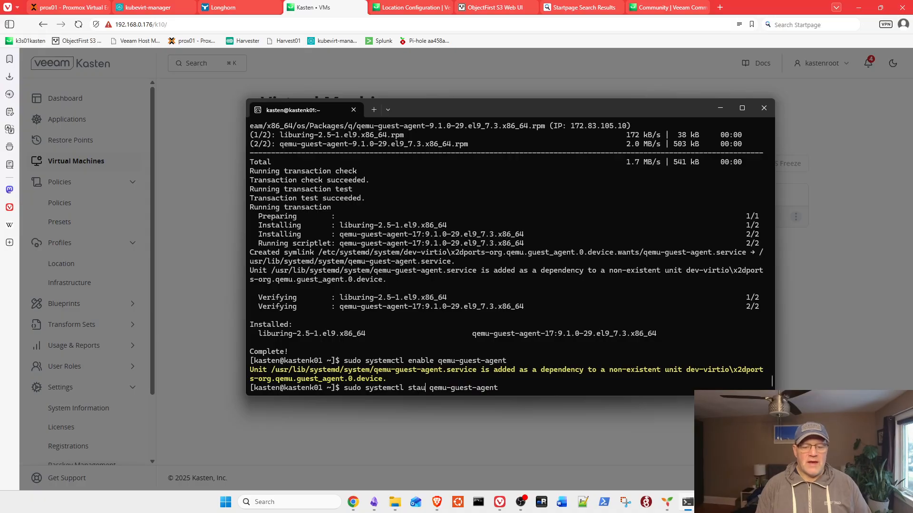
{"action": "key", "text": "BackSpace"}
{"action": "key", "text": "BackSpace"}
{"action": "type", "text": "rt"}
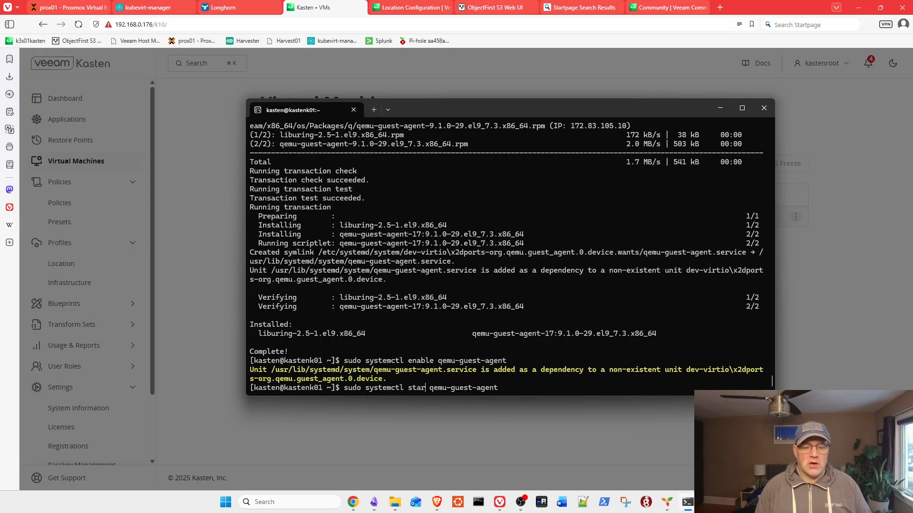
{"action": "key", "text": "Return"}
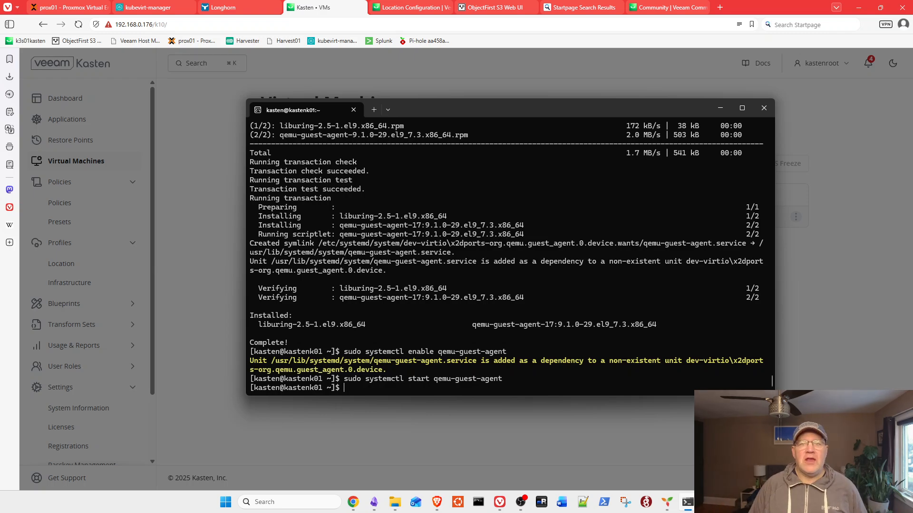
Check the service state with "sudo systemctl status qemu-guest-agent" and return to the shell prompt.
{"action": "key", "text": "Up"}
{"action": "key", "text": "Left"}
{"action": "key", "text": "Left"}
{"action": "key", "text": "Left"}
{"action": "key", "text": "Left"}
{"action": "key", "text": "Left"}
{"action": "key", "text": "BackSpace"}
{"action": "key", "text": "BackSpace"}
{"action": "type", "text": "tus"}
{"action": "key", "text": "Return"}
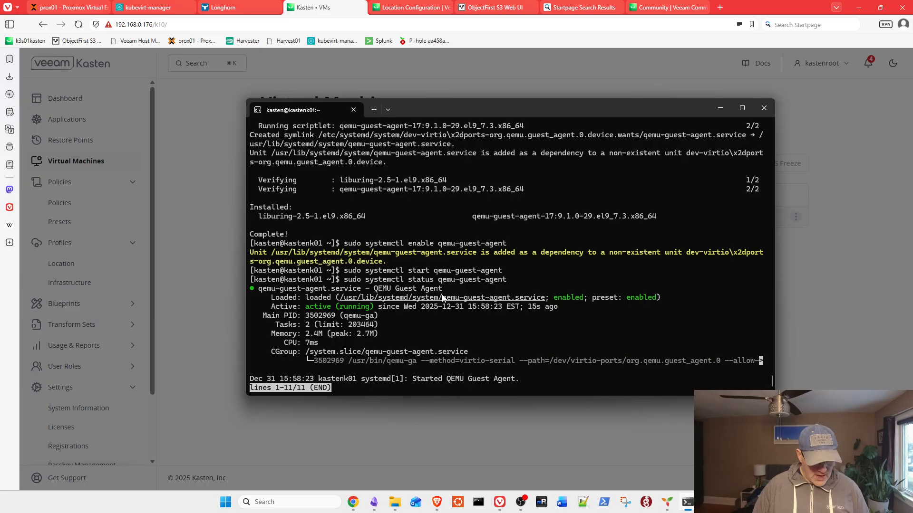
{"action": "key", "text": "q"}
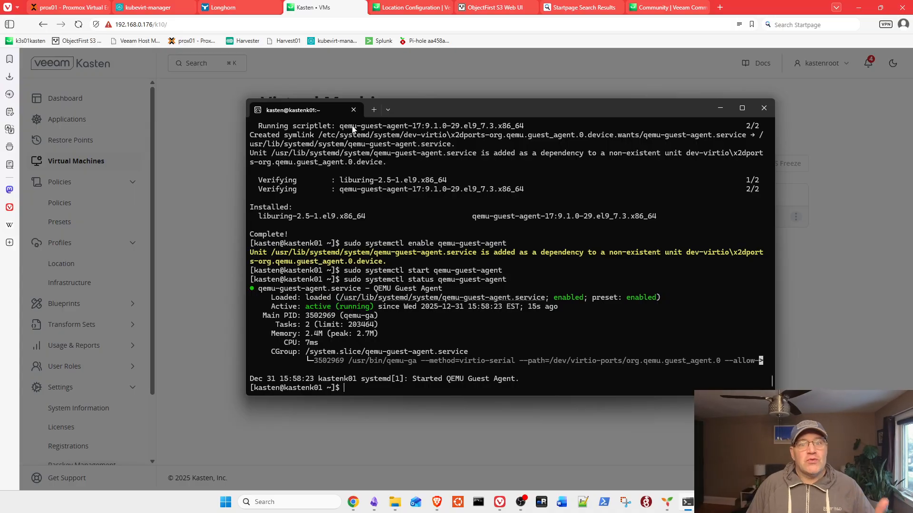
Switch back to the Kasten virtual machines page and confirm enabling filesystem freeze for lubuntu-vm.
{"action": "left_click", "coordinate": [425, 7]}
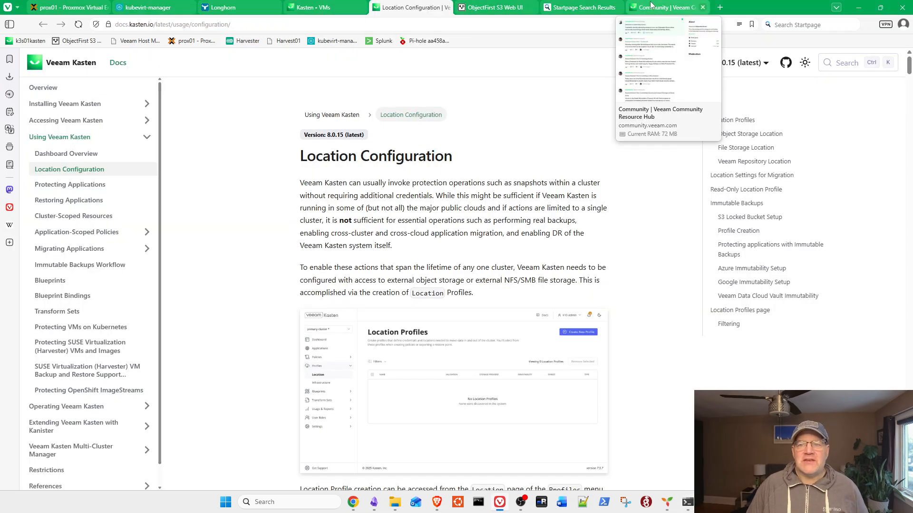
{"action": "left_click", "coordinate": [324, 6]}
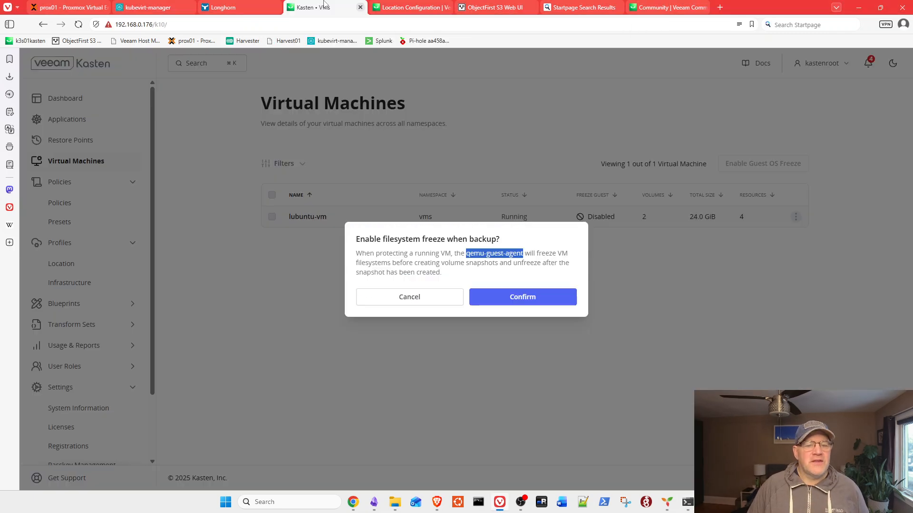
{"action": "left_click", "coordinate": [515, 297]}
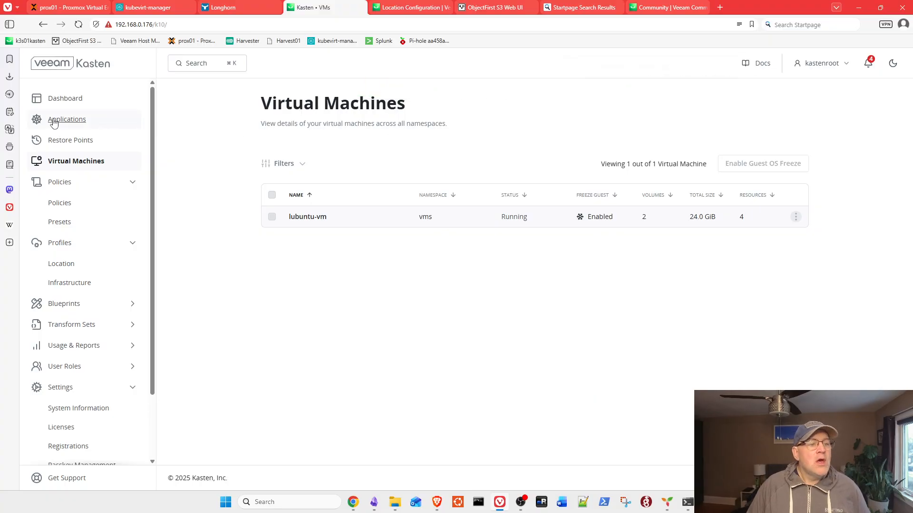
Run the vms-backup policy once, with the snapshot expiring on 01/01/2026 at 05:59 PM.
{"action": "left_click", "coordinate": [63, 204]}
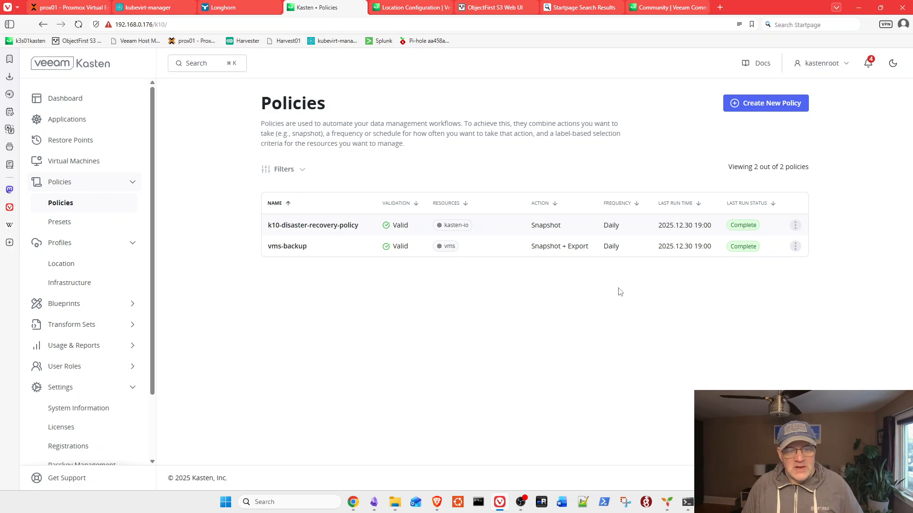
{"action": "left_click", "coordinate": [795, 246]}
{"action": "left_click", "coordinate": [763, 341]}
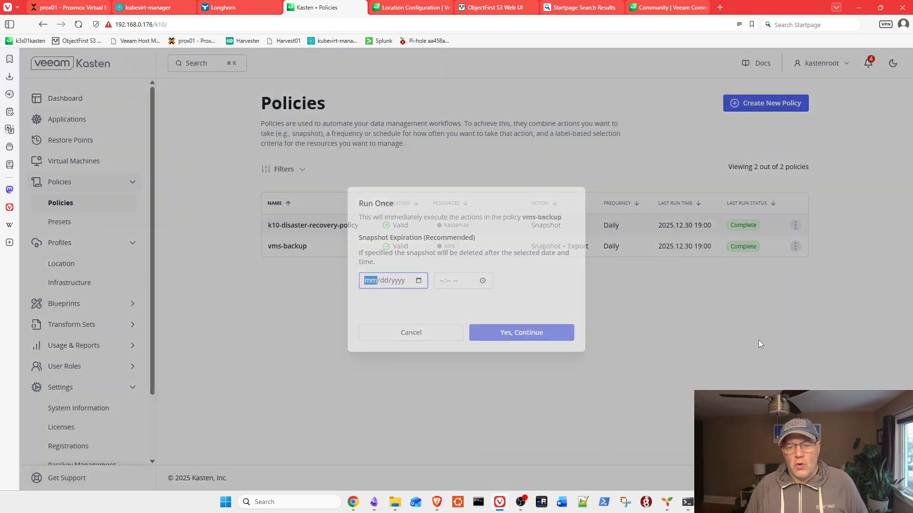
{"action": "left_click", "coordinate": [419, 281]}
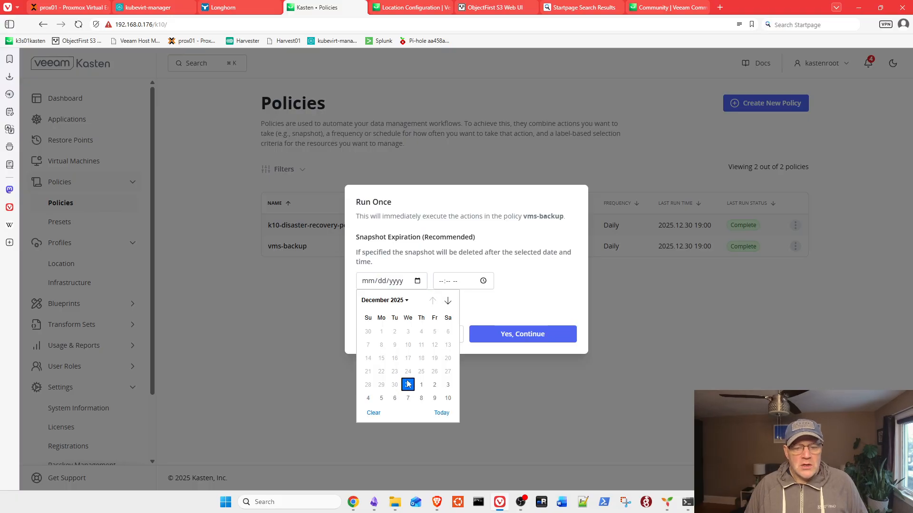
{"action": "left_click", "coordinate": [421, 385]}
{"action": "left_click", "coordinate": [483, 281]}
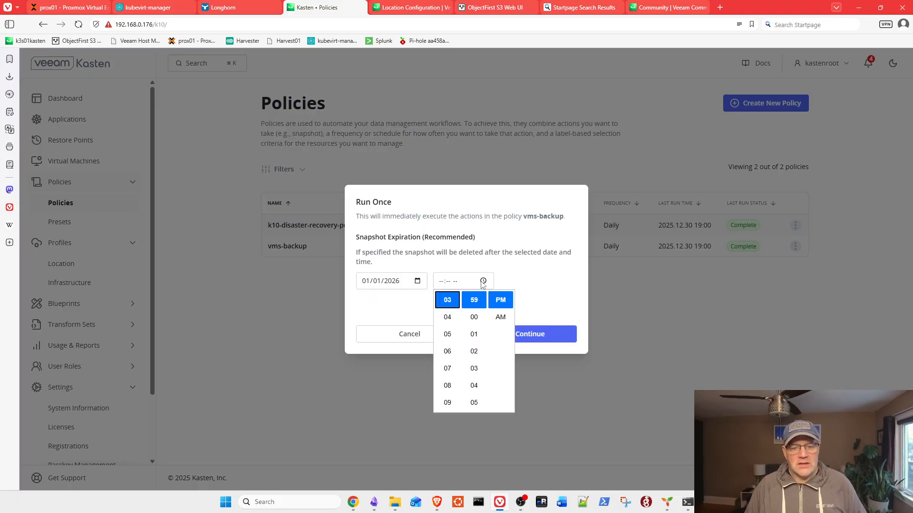
{"action": "left_click", "coordinate": [447, 334]}
{"action": "left_click", "coordinate": [550, 310]}
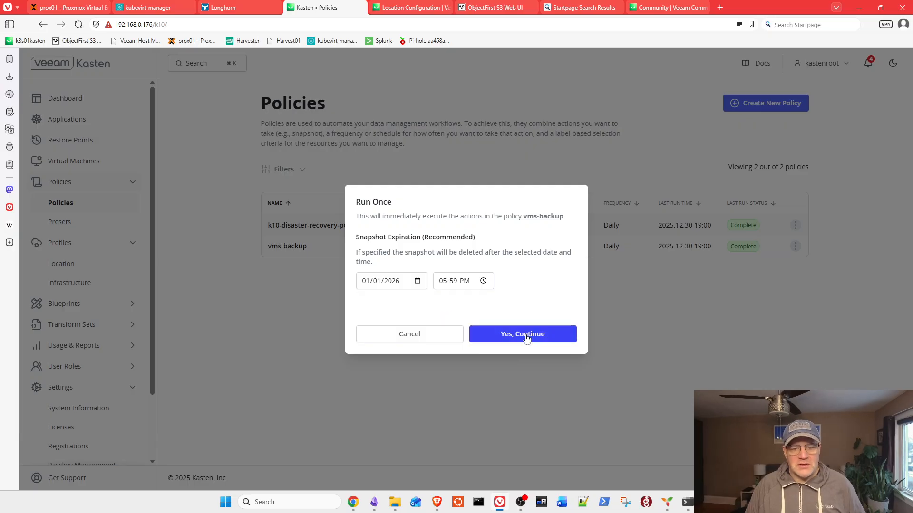
{"action": "left_click", "coordinate": [526, 334]}
Open the running vms-backup policy run from the dashboard's list of actions.
{"action": "left_click", "coordinate": [434, 96]}
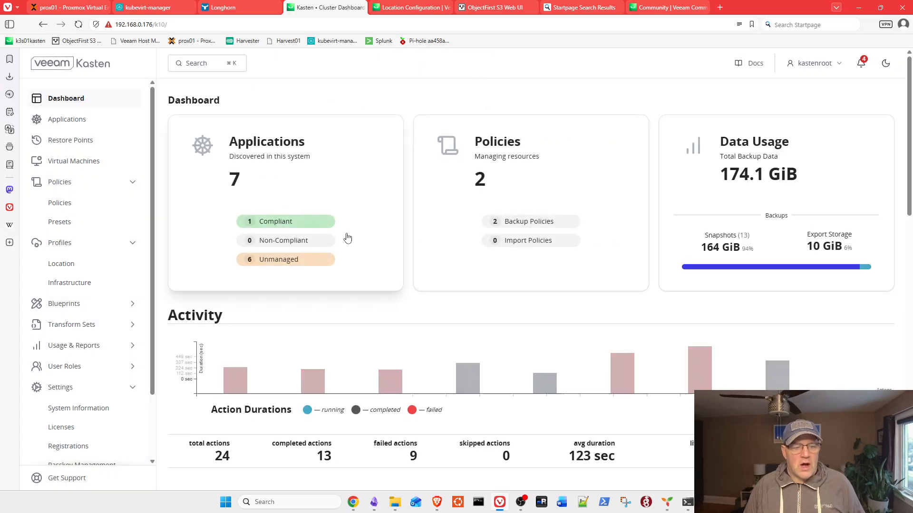
{"action": "scroll", "coordinate": [347, 237], "scroll_direction": "down", "scroll_amount": 2}
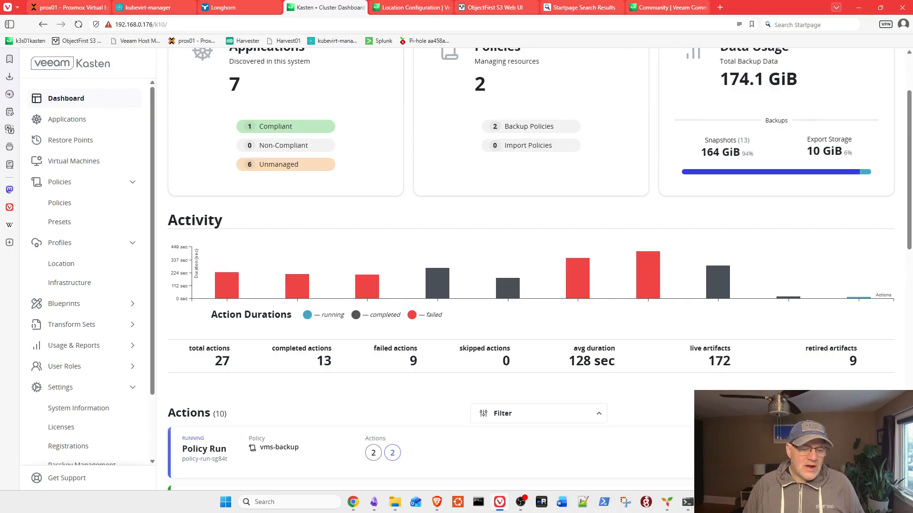
{"action": "left_click", "coordinate": [408, 457]}
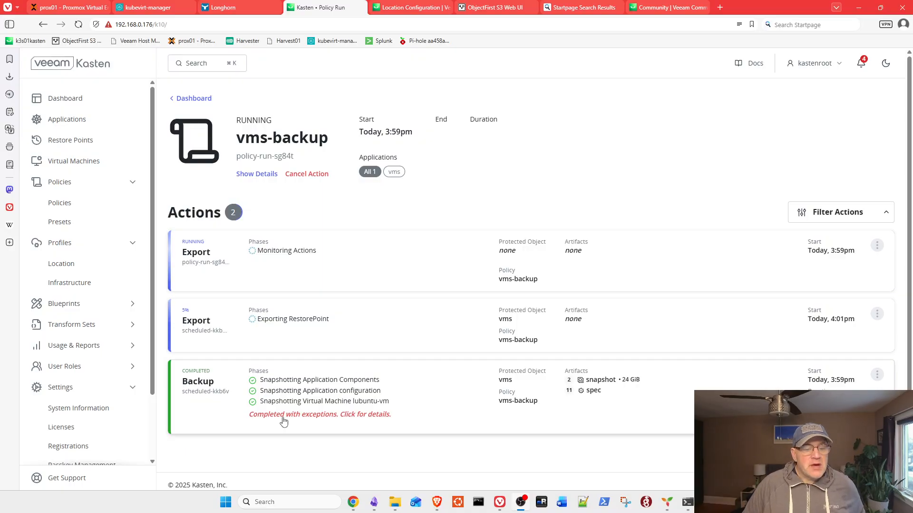
Open the Backup action's details and expand the exception under the Snapshotting Application Components phase.
{"action": "left_click", "coordinate": [380, 422]}
{"action": "scroll", "coordinate": [854, 292], "scroll_direction": "down", "scroll_amount": 5}
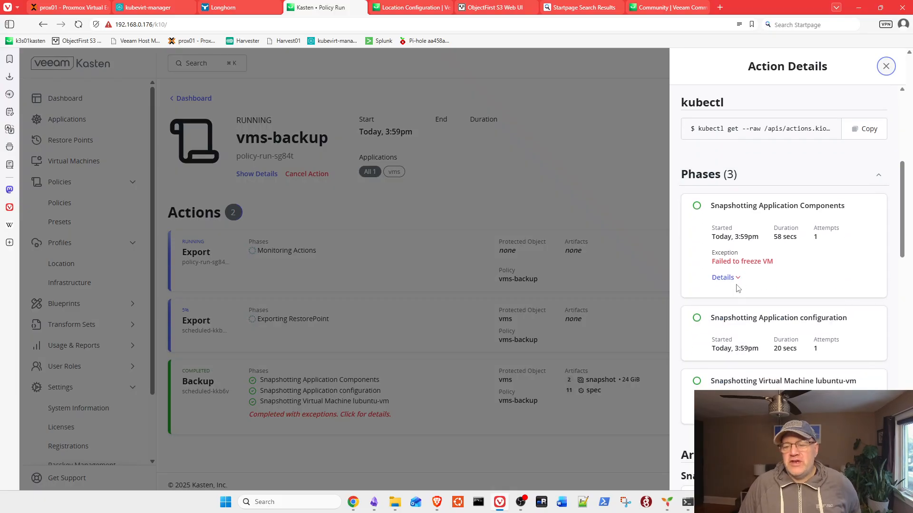
{"action": "left_click", "coordinate": [736, 281]}
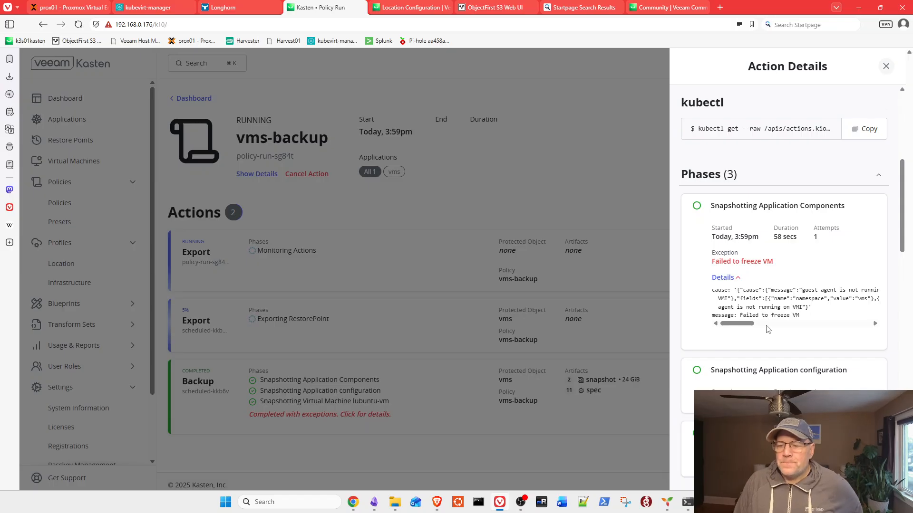
Examine the guest agent exception text, and close the Backup action's details.
{"action": "left_click_drag", "start_coordinate": [747, 325], "coordinate": [726, 325]}
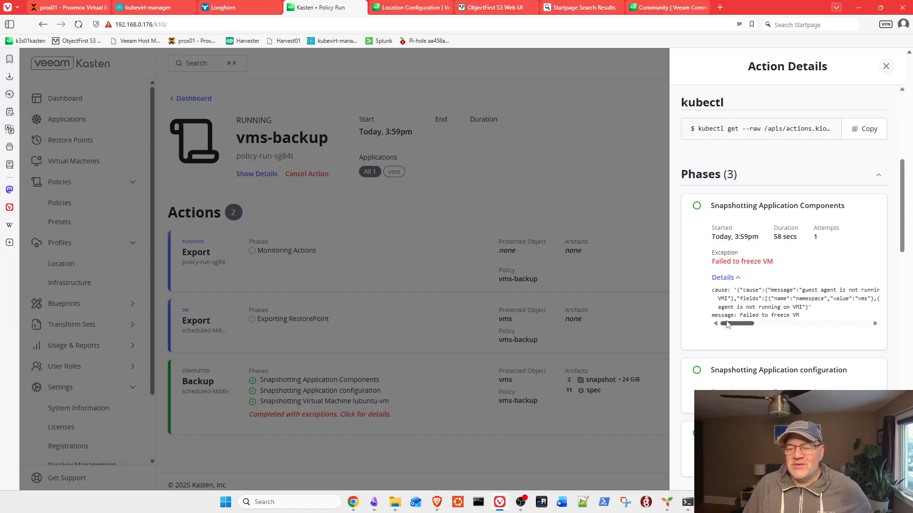
{"action": "left_click", "coordinate": [885, 67]}
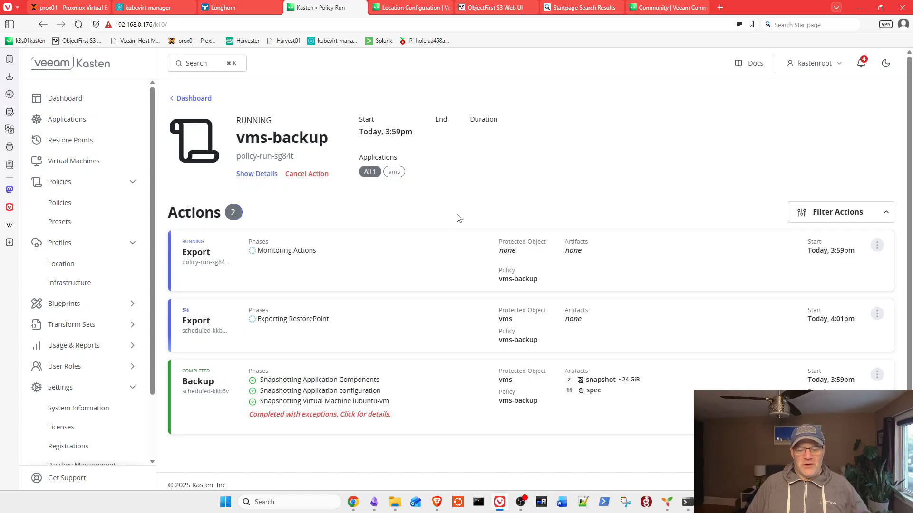
Switch to the kastenk01 terminal window to review the qemu-guest-agent service status.
{"action": "key", "text": "alt+Tab"}
{"action": "key", "text": "alt+Tab"}
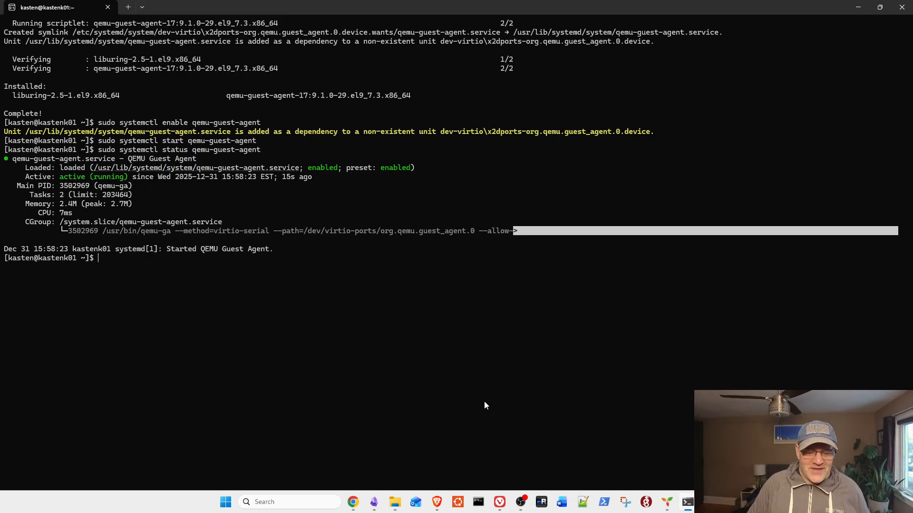
{"action": "mouse_move", "coordinate": [355, 500]}
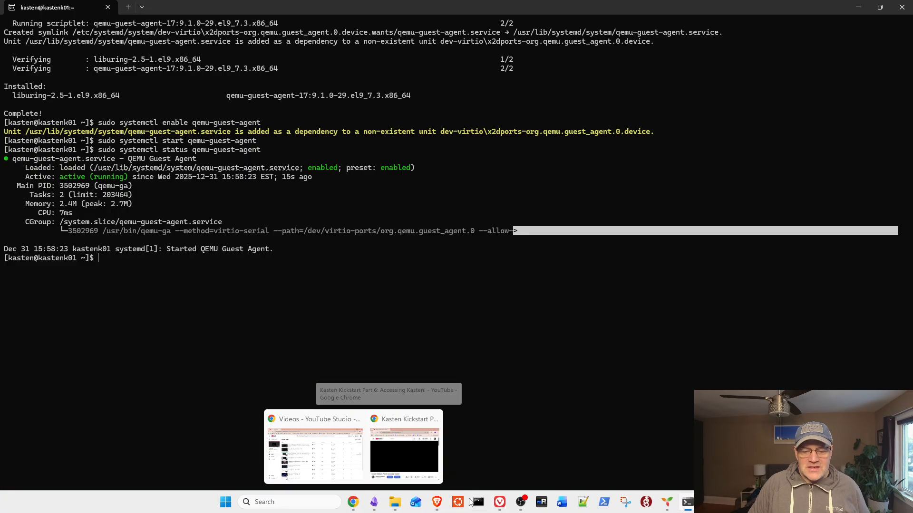
Switch back to the browser's kubevirt-manager page and open the console of lubuntu-vm in the vms namespace.
{"action": "left_click", "coordinate": [498, 504]}
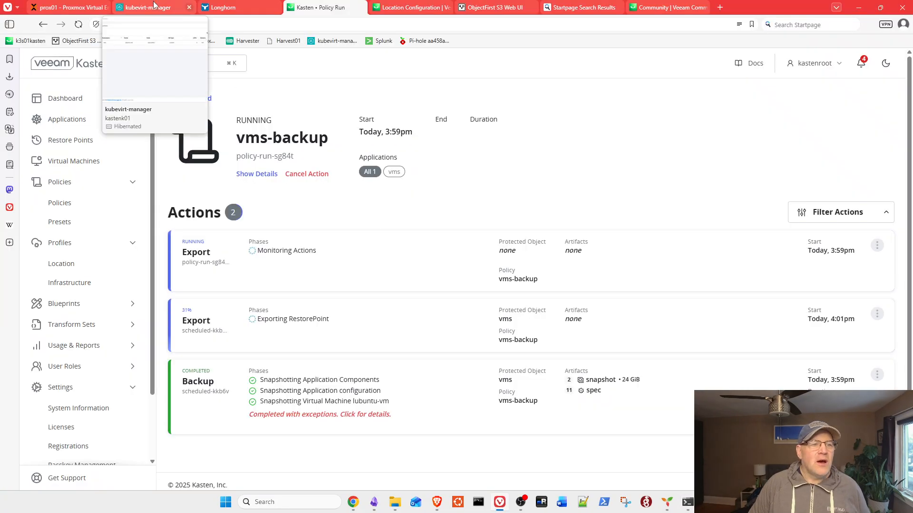
{"action": "left_click", "coordinate": [153, 6]}
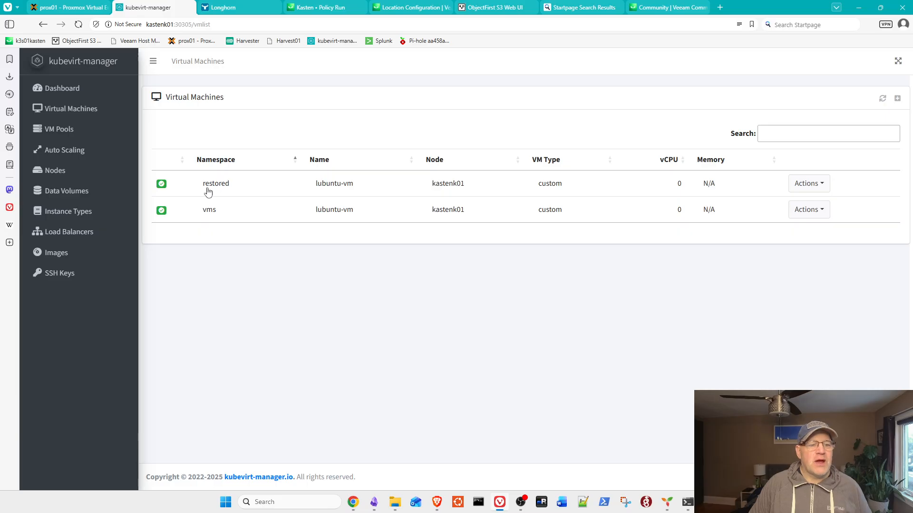
{"action": "left_click", "coordinate": [822, 214]}
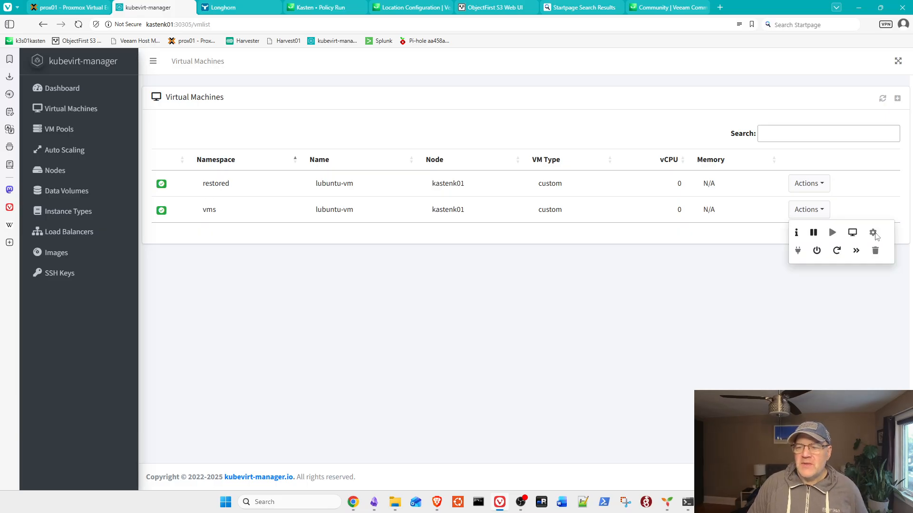
{"action": "left_click", "coordinate": [853, 233]}
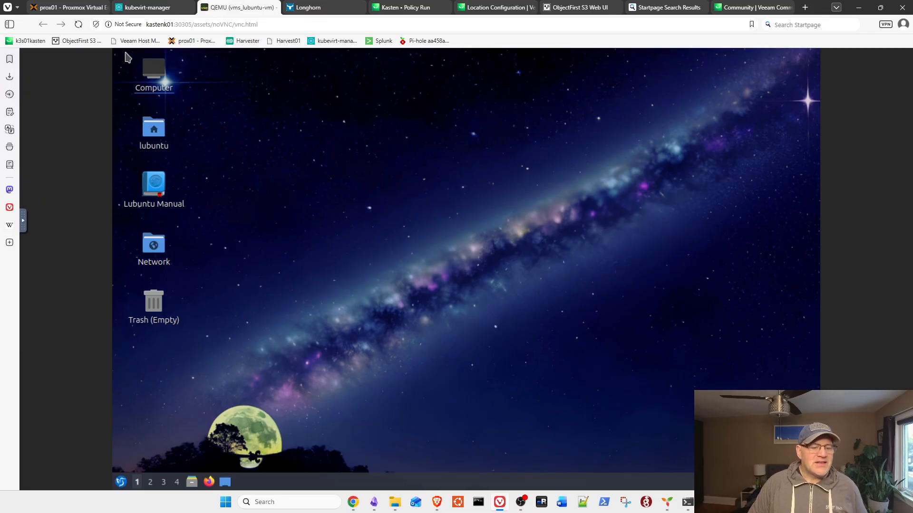
Launch QTerminal inside the Lubuntu guest.
{"action": "left_click", "coordinate": [122, 481]}
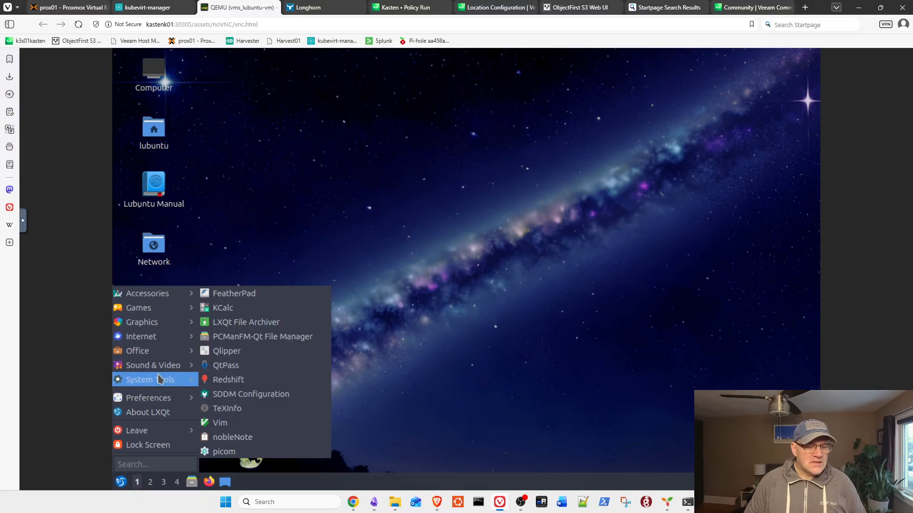
{"action": "mouse_move", "coordinate": [163, 379]}
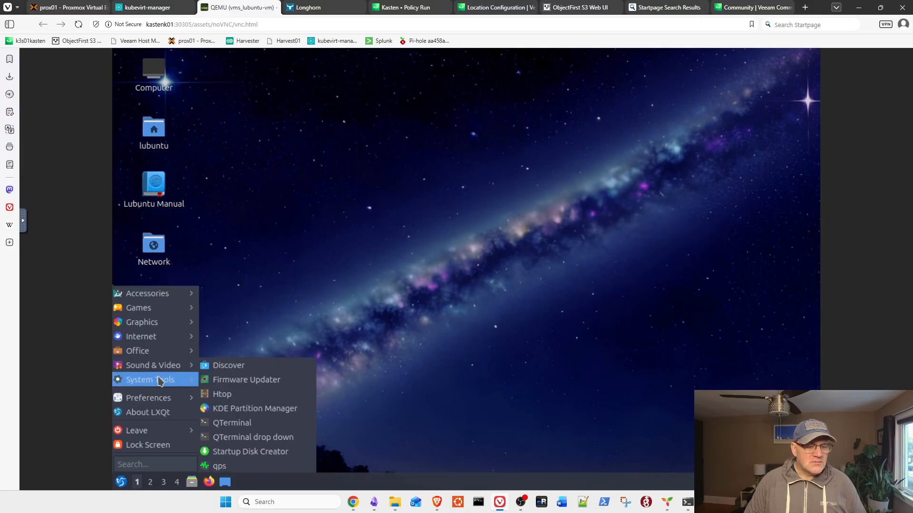
{"action": "left_click", "coordinate": [239, 428]}
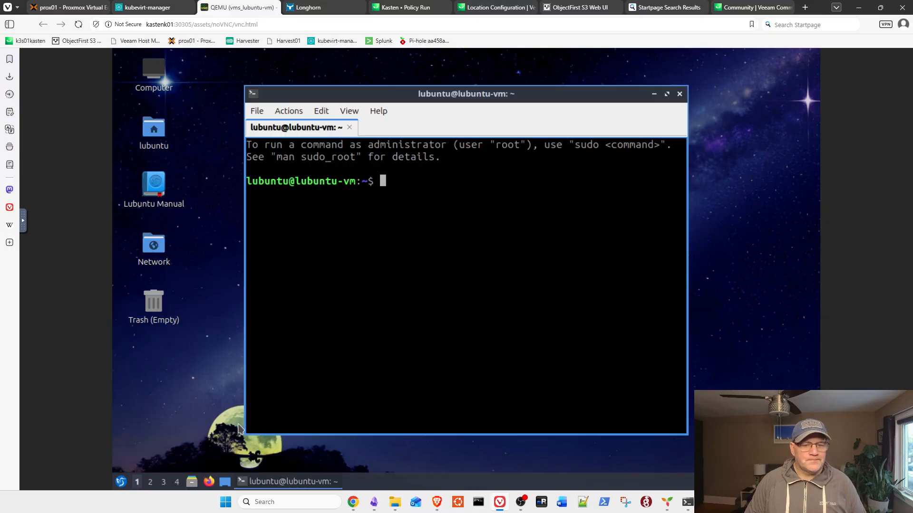
{"action": "right_click", "coordinate": [520, 101]}
{"action": "left_click", "coordinate": [479, 101]}
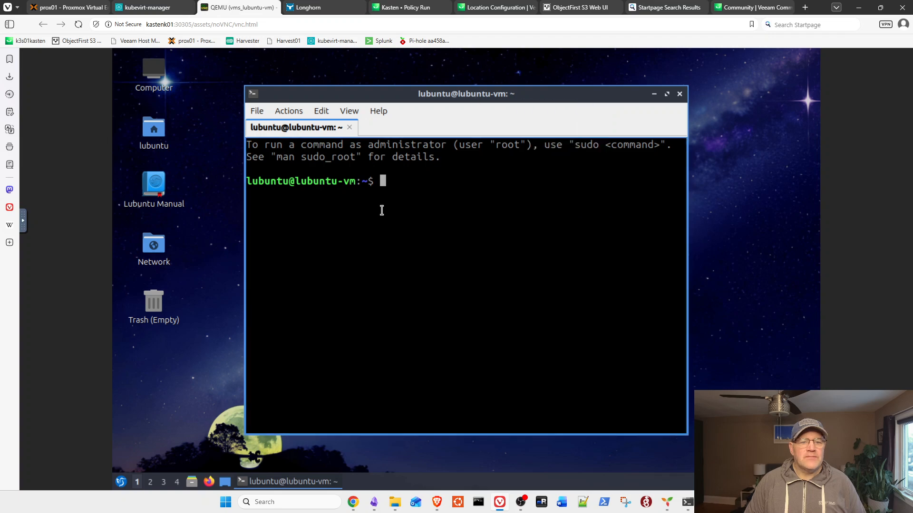
Install the guest agent in the VM with "sudo apt install qemu-guest-agent -y", entering the sudo password.
{"action": "type", "text": "su"}
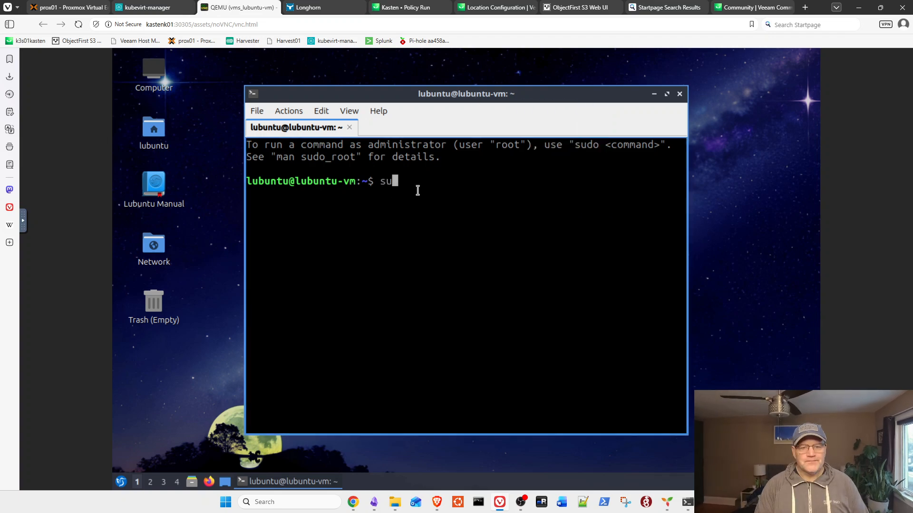
{"action": "type", "text": "do"}
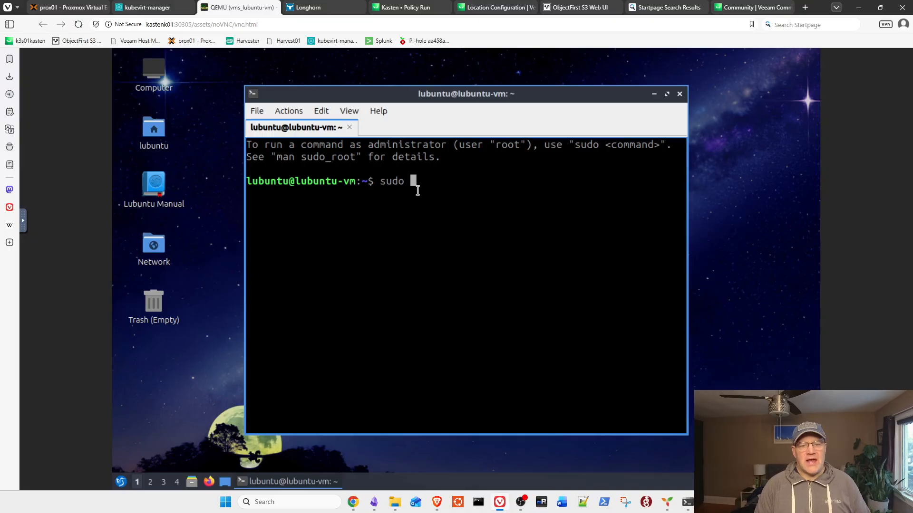
{"action": "type", "text": "o apt install"}
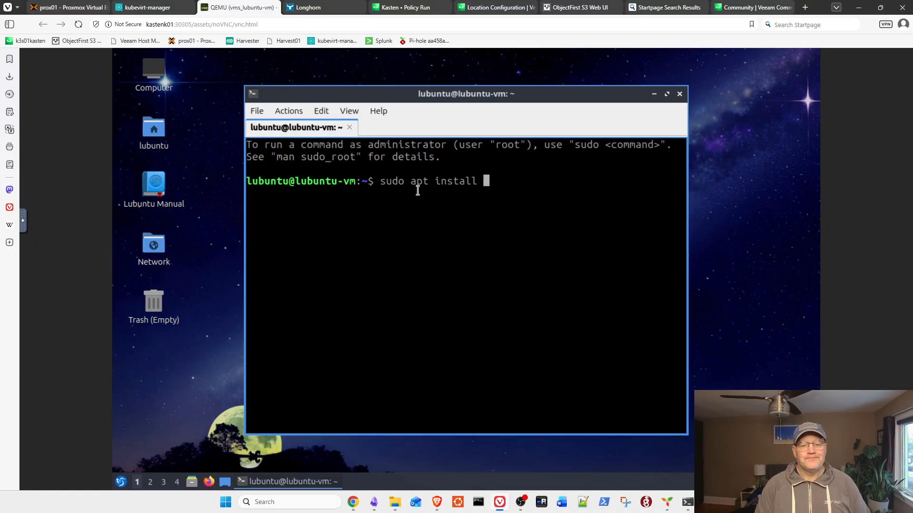
{"action": "type", "text": " qemu-"}
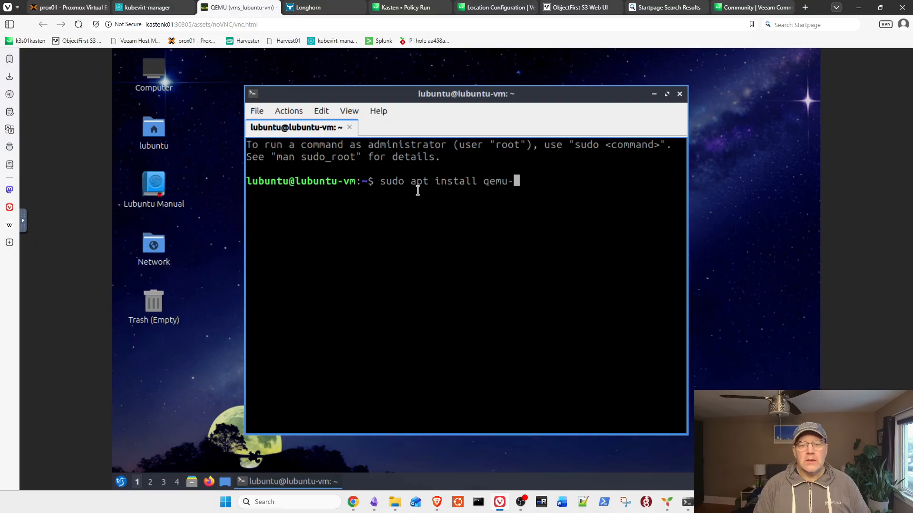
{"action": "type", "text": "guest-agent"}
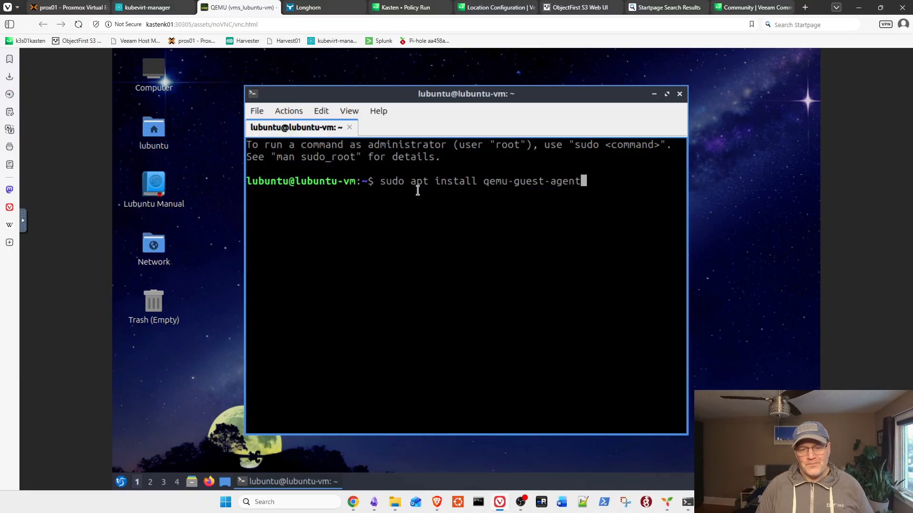
{"action": "type", "text": "-y"}
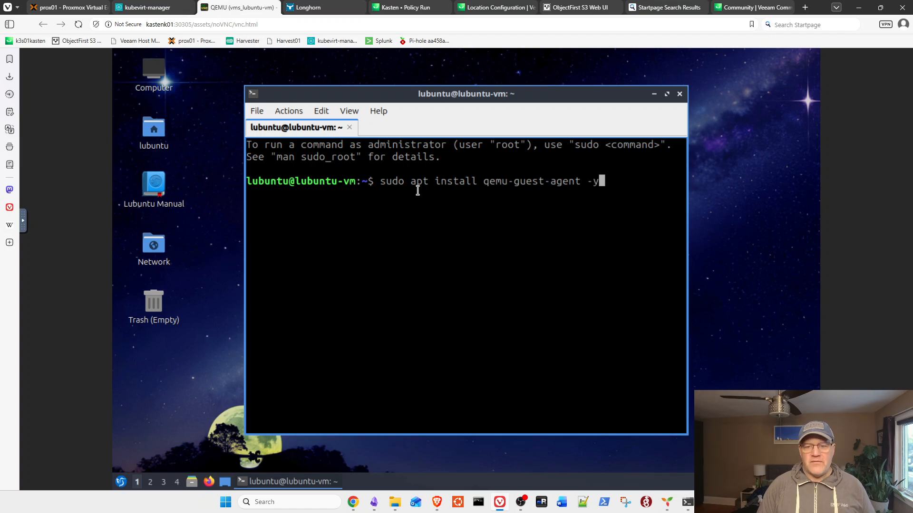
{"action": "key", "text": "Return"}
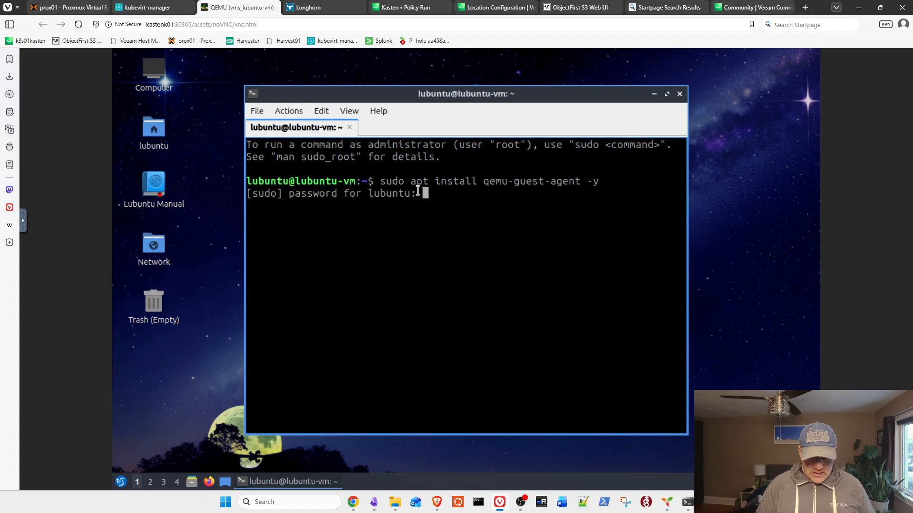
{"action": "key", "text": "Return"}
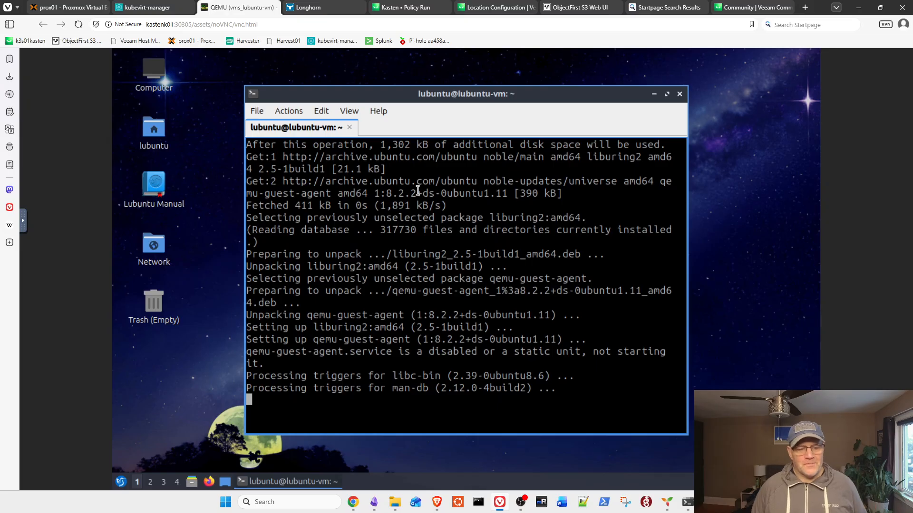
Start the guest agent service with "sudo systemctl start qemu-guest-agent".
{"action": "type", "text": "sudo systemctl"}
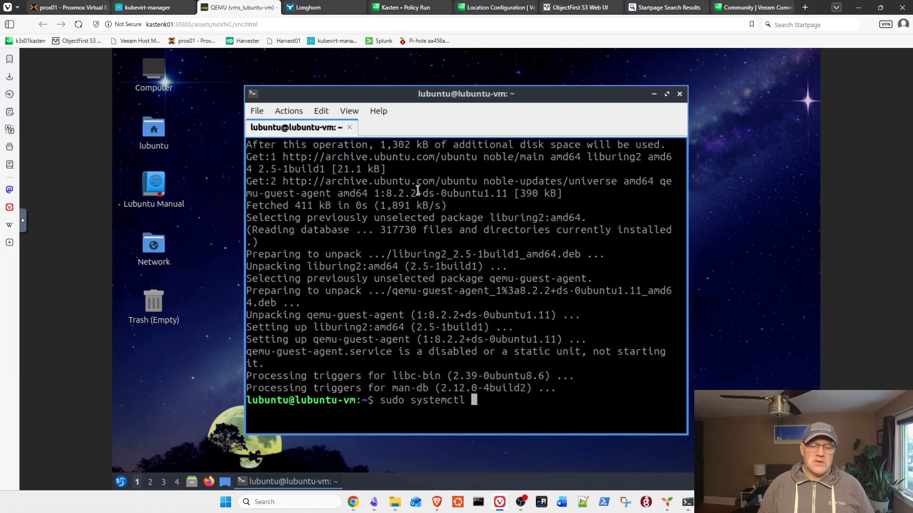
{"action": "type", "text": " start qu"}
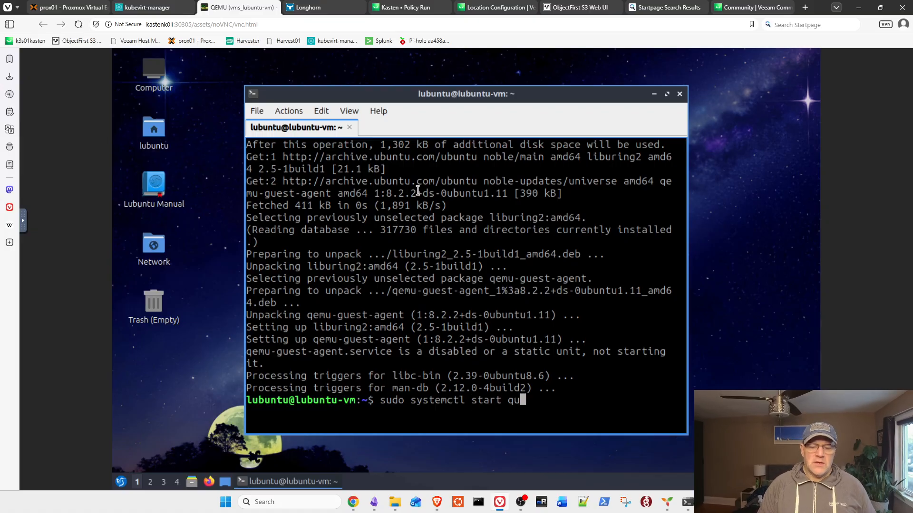
{"action": "type", "text": "mu-guest-"}
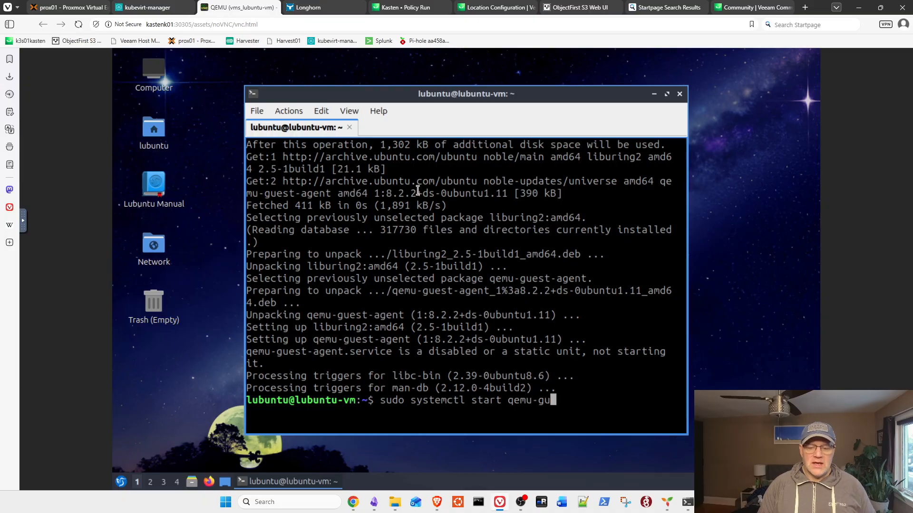
{"action": "type", "text": "agent"}
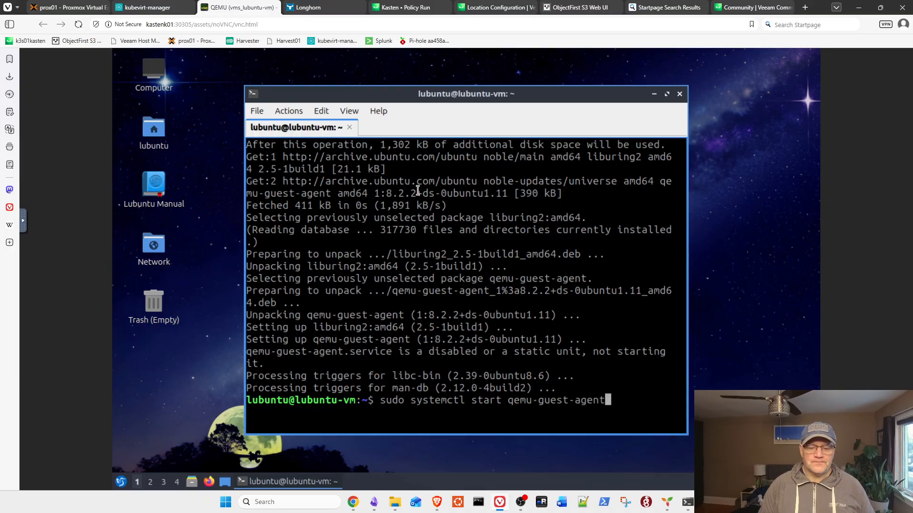
{"action": "key", "text": "Return"}
Rework the previous command into "sudo systemctl enable qemu-guest-agent" and run it.
{"action": "key", "text": "Up"}
{"action": "key", "text": "Left"}
{"action": "key", "text": "Left"}
{"action": "key", "text": "Left"}
{"action": "key", "text": "Left"}
{"action": "key", "text": "Left"}
{"action": "key", "text": "Left"}
{"action": "key", "text": "Left"}
{"action": "key", "text": "Left"}
{"action": "key", "text": "Left"}
{"action": "key", "text": "Left"}
{"action": "key", "text": "Left"}
{"action": "key", "text": "Left"}
{"action": "key", "text": "Left"}
{"action": "key", "text": "Left"}
{"action": "key", "text": "Left"}
{"action": "key", "text": "Left"}
{"action": "key", "text": "Left"}
{"action": "key", "text": "Left"}
{"action": "key", "text": "Left"}
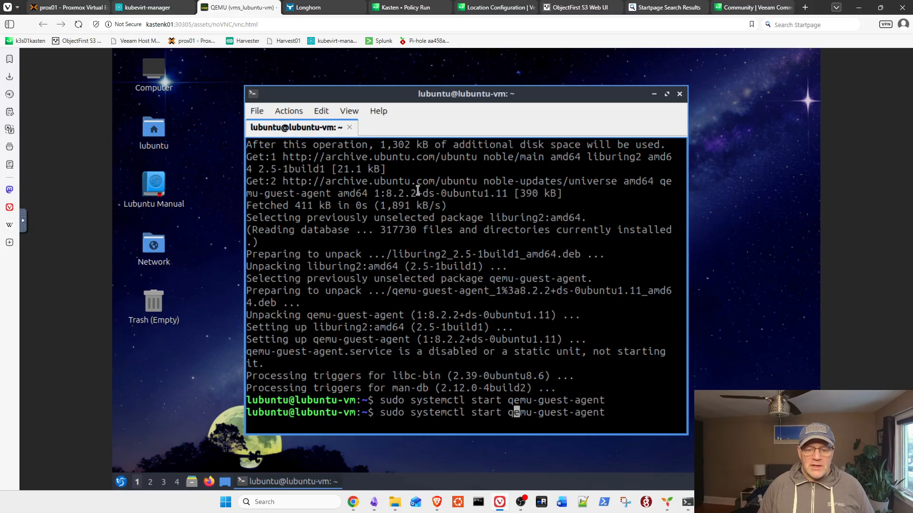
{"action": "key", "text": "Right"}
{"action": "key", "text": "Right"}
{"action": "key", "text": "BackSpace"}
{"action": "key", "text": "BackSpace"}
{"action": "key", "text": "BackSpace"}
{"action": "key", "text": "BackSpace"}
{"action": "key", "text": "BackSpace"}
{"action": "type", "text": "enable"}
{"action": "key", "text": "Return"}
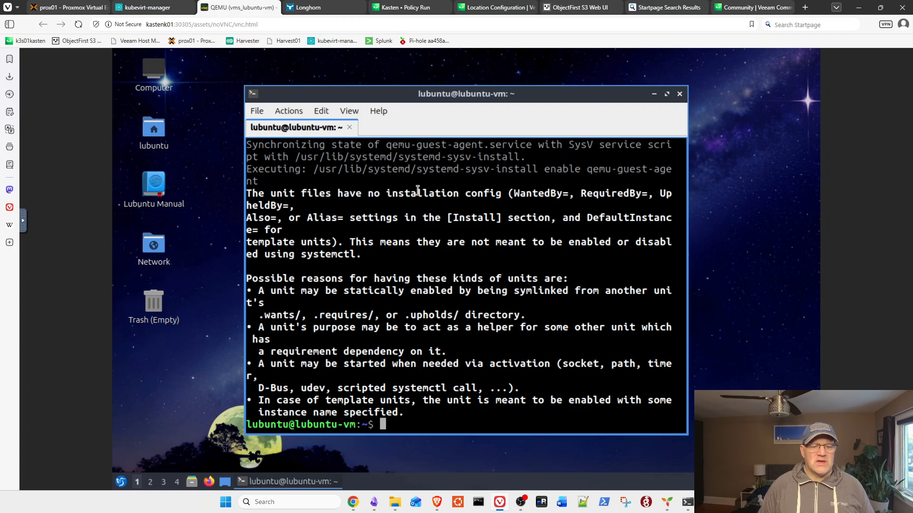
Check the guest agent service by reworking the last command into "sudo systemctl status qemu-guest-agent".
{"action": "key", "text": "Up"}
{"action": "key", "text": "Left"}
{"action": "key", "text": "Left"}
{"action": "key", "text": "Left"}
{"action": "key", "text": "Left"}
{"action": "key", "text": "Left"}
{"action": "key", "text": "Left"}
{"action": "key", "text": "Left"}
{"action": "key", "text": "Left"}
{"action": "key", "text": "Left"}
{"action": "key", "text": "Left"}
{"action": "key", "text": "Left"}
{"action": "key", "text": "Left"}
{"action": "key", "text": "Left"}
{"action": "key", "text": "Left"}
{"action": "key", "text": "Left"}
{"action": "key", "text": "Left"}
{"action": "key", "text": "Left"}
{"action": "key", "text": "BackSpace"}
{"action": "key", "text": "BackSpace"}
{"action": "key", "text": "BackSpace"}
{"action": "key", "text": "BackSpace"}
{"action": "key", "text": "BackSpace"}
{"action": "key", "text": "BackSpace"}
{"action": "type", "text": "st"}
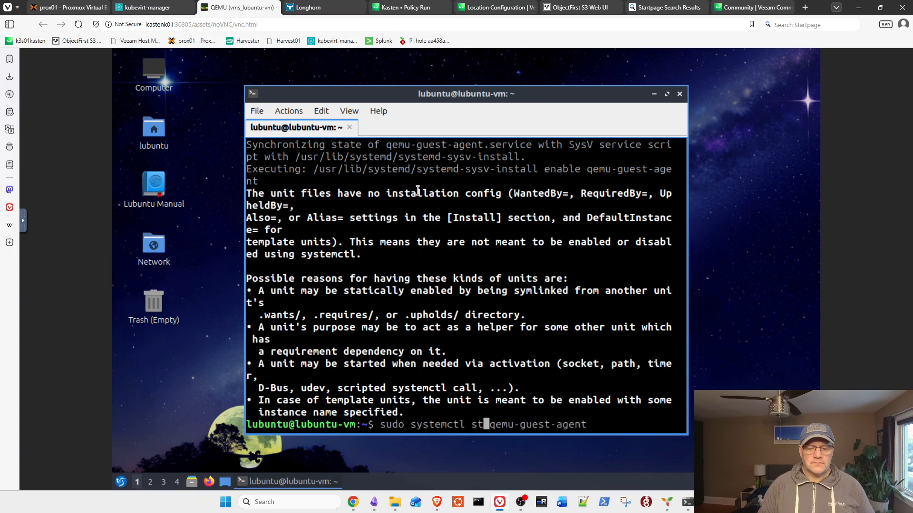
{"action": "type", "text": "atus"}
{"action": "key", "text": "Return"}
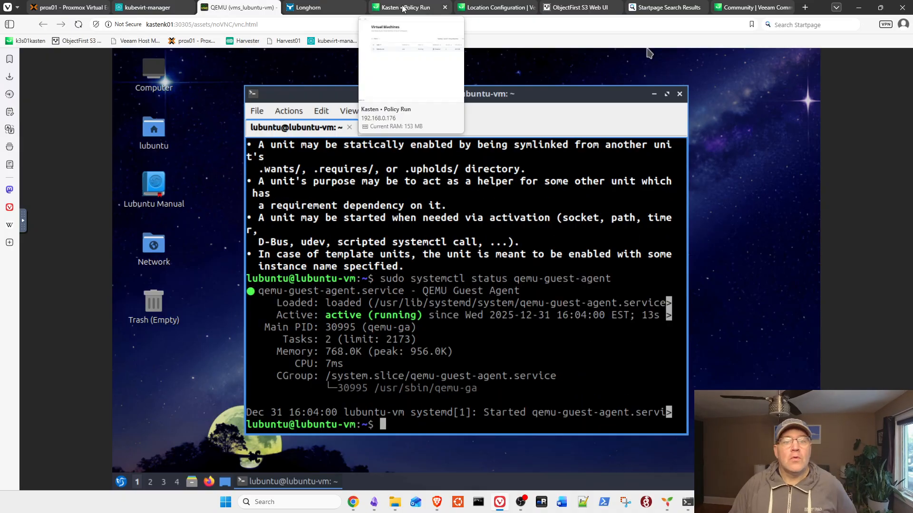
Return to the Kasten policies and run vms-backup once, with the snapshot expiring on 01/01/2026 at 06:04 PM.
{"action": "left_click", "coordinate": [417, 7]}
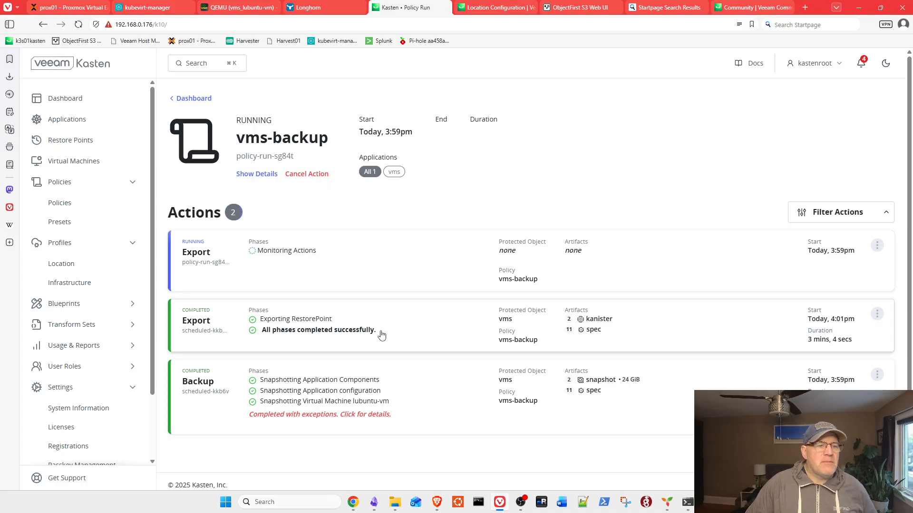
{"action": "left_click", "coordinate": [53, 204]}
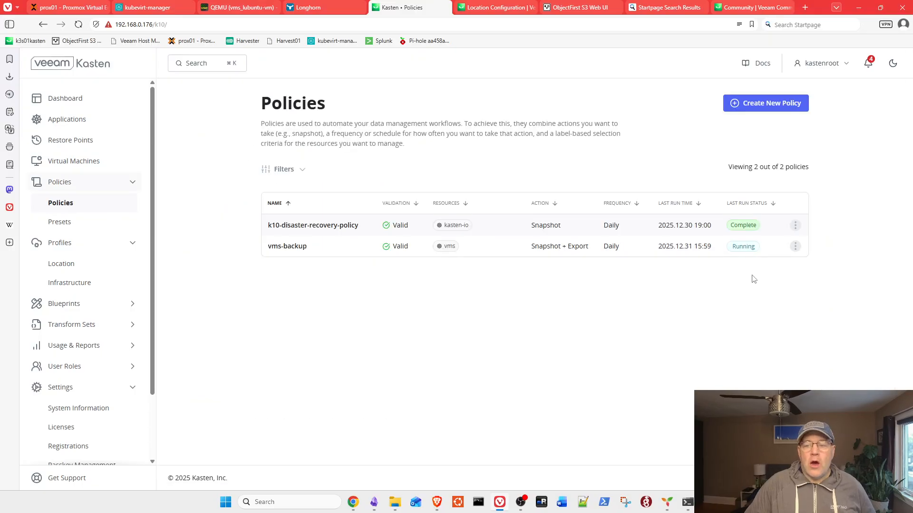
{"action": "left_click", "coordinate": [797, 247]}
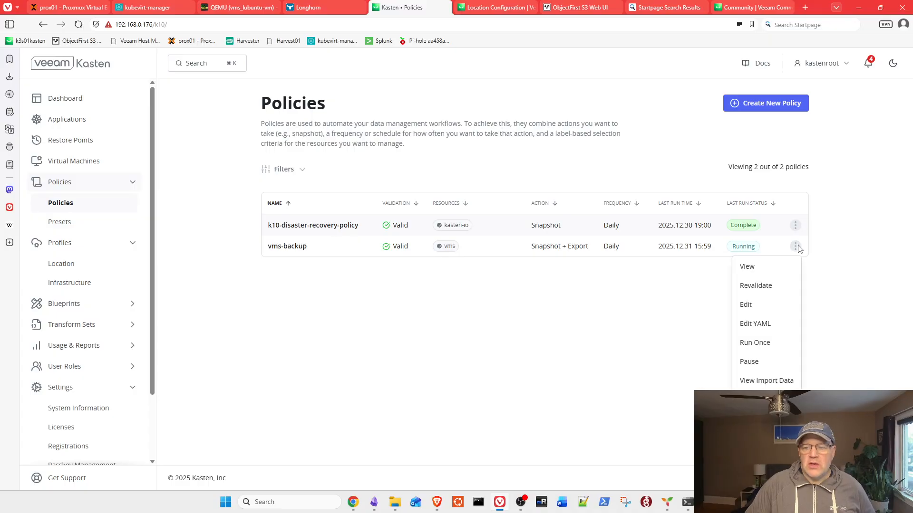
{"action": "left_click", "coordinate": [760, 343]}
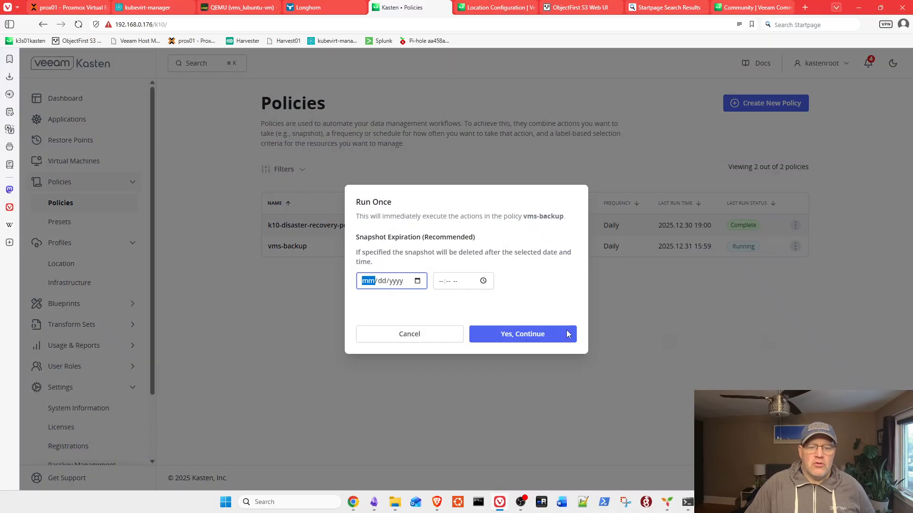
{"action": "left_click", "coordinate": [417, 281]}
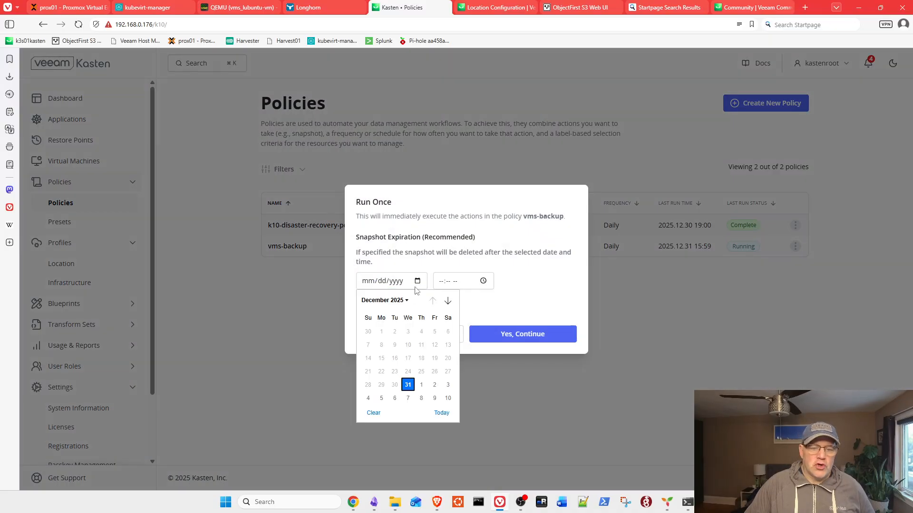
{"action": "left_click", "coordinate": [421, 385]}
{"action": "left_click", "coordinate": [483, 281]}
{"action": "left_click", "coordinate": [448, 339]}
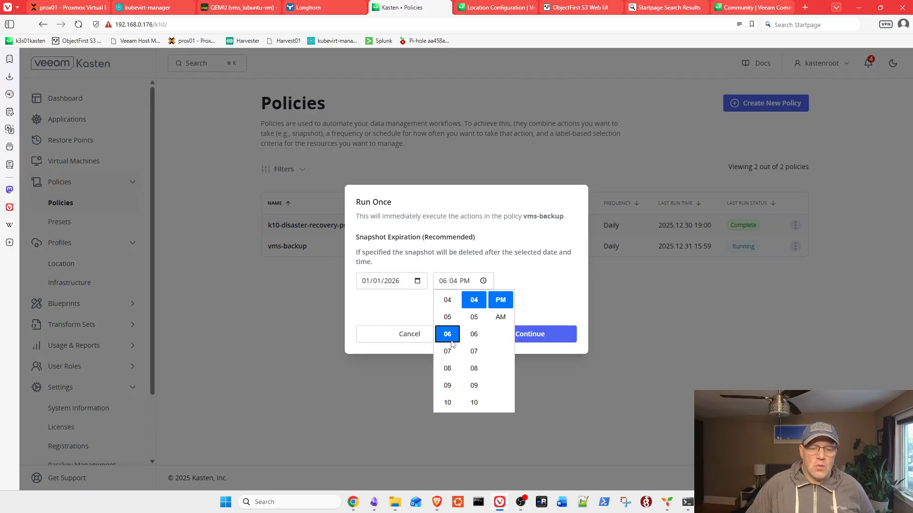
{"action": "left_click", "coordinate": [528, 316]}
{"action": "left_click", "coordinate": [523, 336]}
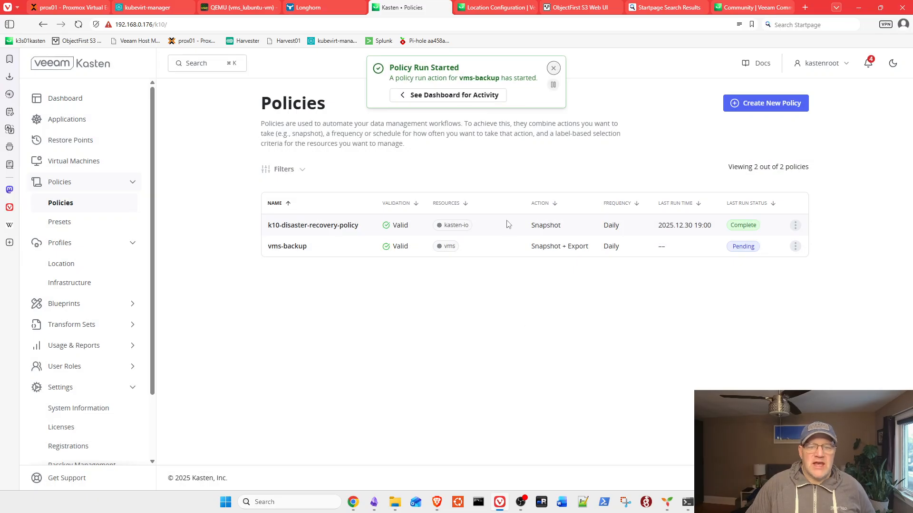
Go to the dashboard activity and open the running vms-backup policy run.
{"action": "left_click", "coordinate": [451, 95]}
{"action": "scroll", "coordinate": [310, 252], "scroll_direction": "down", "scroll_amount": 4}
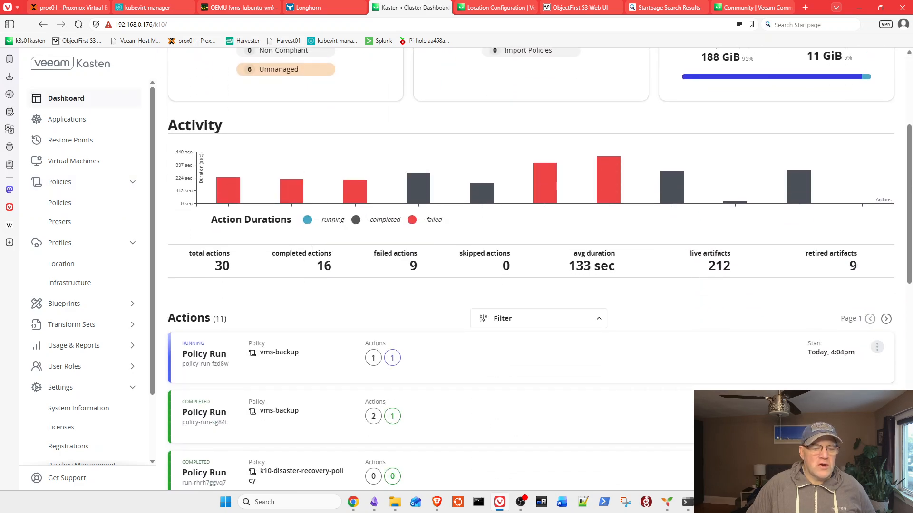
{"action": "scroll", "coordinate": [312, 252], "scroll_direction": "up", "scroll_amount": 1}
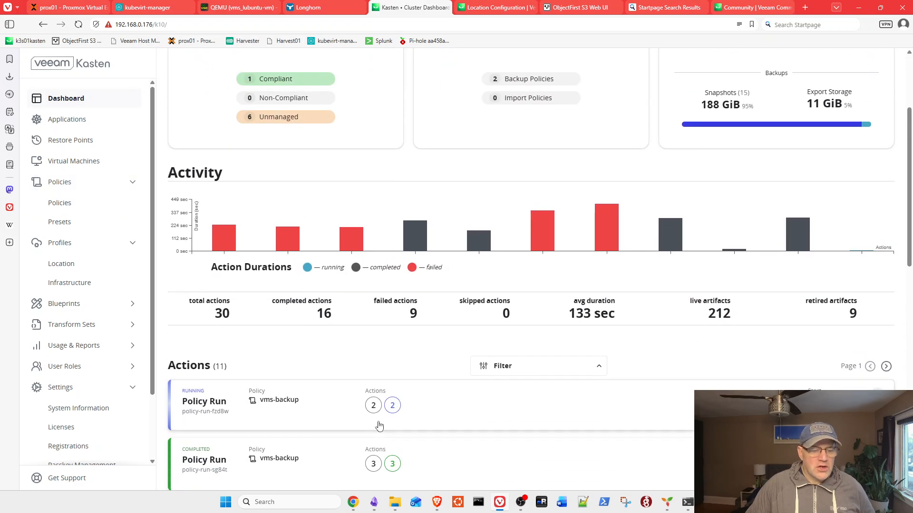
{"action": "left_click", "coordinate": [423, 407]}
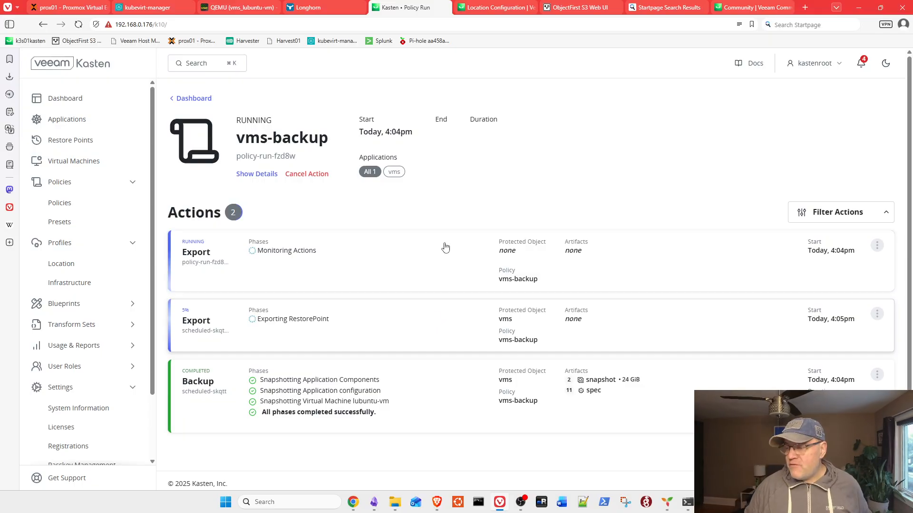
Open the completed Backup action's details and examine its phases, volume snapshots and spec artifacts.
{"action": "left_click", "coordinate": [330, 400]}
{"action": "scroll", "coordinate": [755, 254], "scroll_direction": "down", "scroll_amount": 2}
{"action": "scroll", "coordinate": [755, 253], "scroll_direction": "down", "scroll_amount": 4}
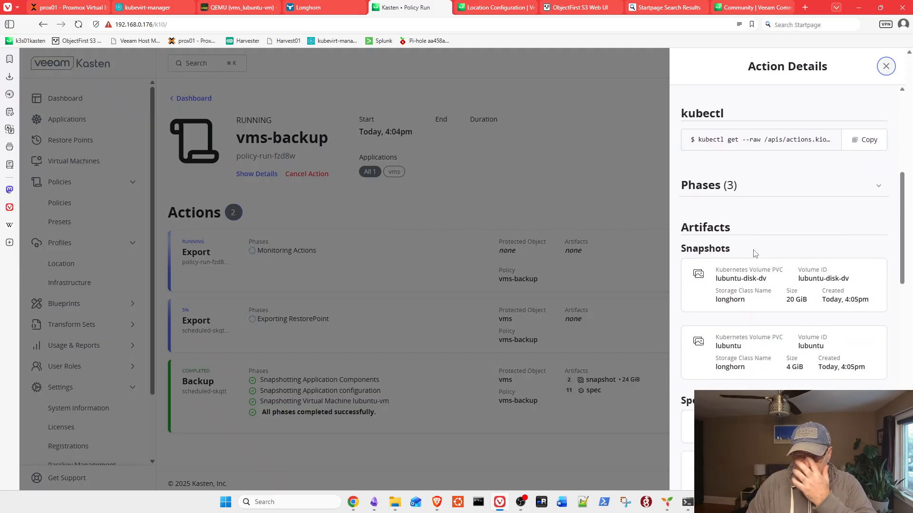
{"action": "scroll", "coordinate": [759, 246], "scroll_direction": "down", "scroll_amount": 10}
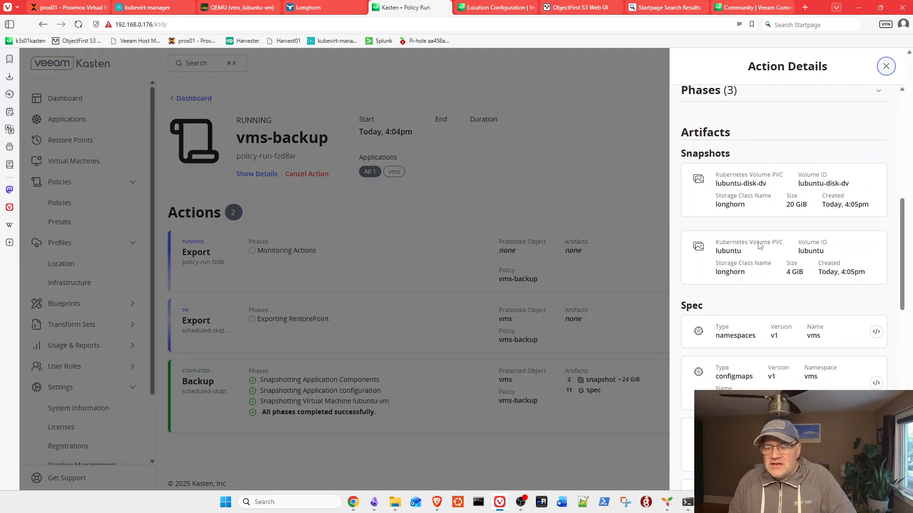
{"action": "scroll", "coordinate": [760, 245], "scroll_direction": "down", "scroll_amount": 5}
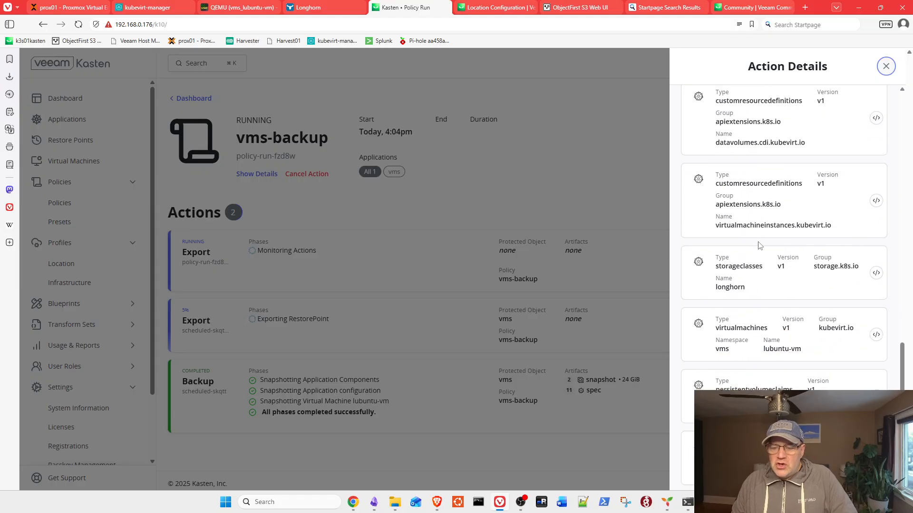
{"action": "scroll", "coordinate": [784, 283], "scroll_direction": "up", "scroll_amount": 4}
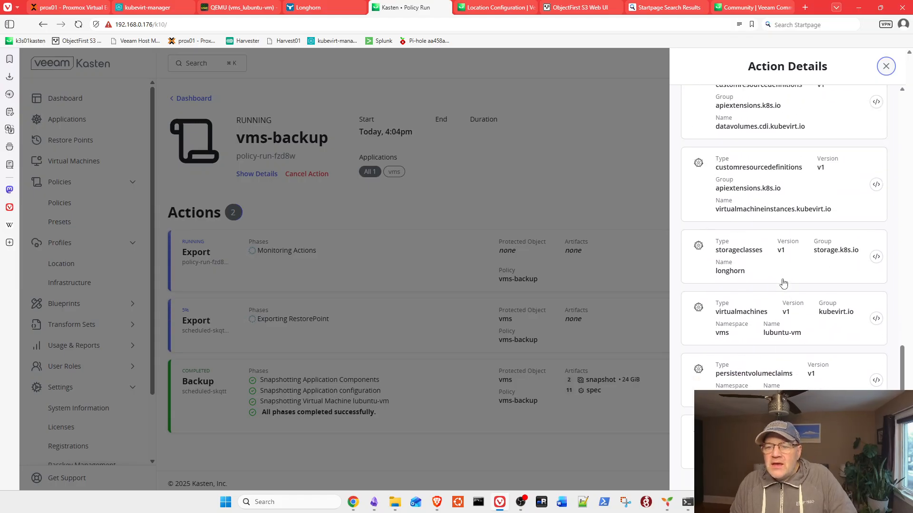
{"action": "scroll", "coordinate": [783, 282], "scroll_direction": "up", "scroll_amount": 1}
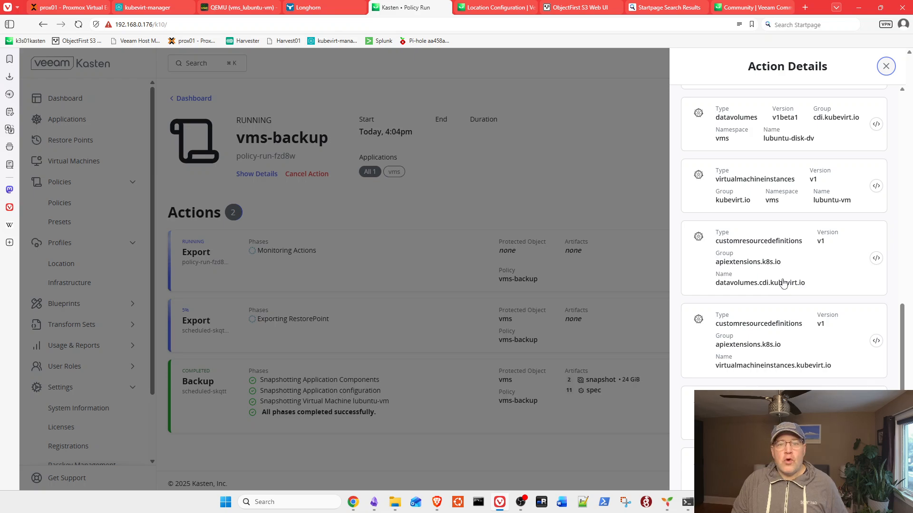
{"action": "scroll", "coordinate": [783, 282], "scroll_direction": "up", "scroll_amount": 3}
{"action": "scroll", "coordinate": [783, 283], "scroll_direction": "up", "scroll_amount": 1}
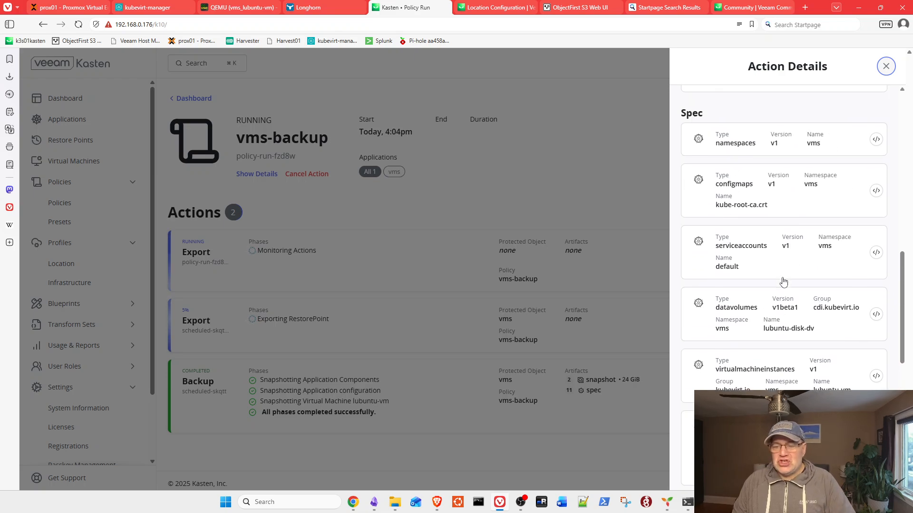
{"action": "scroll", "coordinate": [783, 283], "scroll_direction": "up", "scroll_amount": 4}
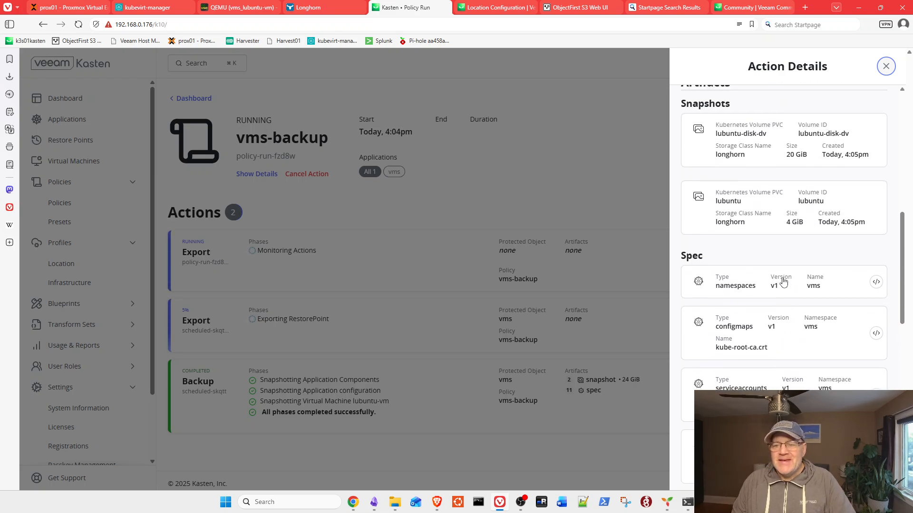
{"action": "scroll", "coordinate": [783, 283], "scroll_direction": "up", "scroll_amount": 1}
{"action": "scroll", "coordinate": [784, 282], "scroll_direction": "up", "scroll_amount": 1}
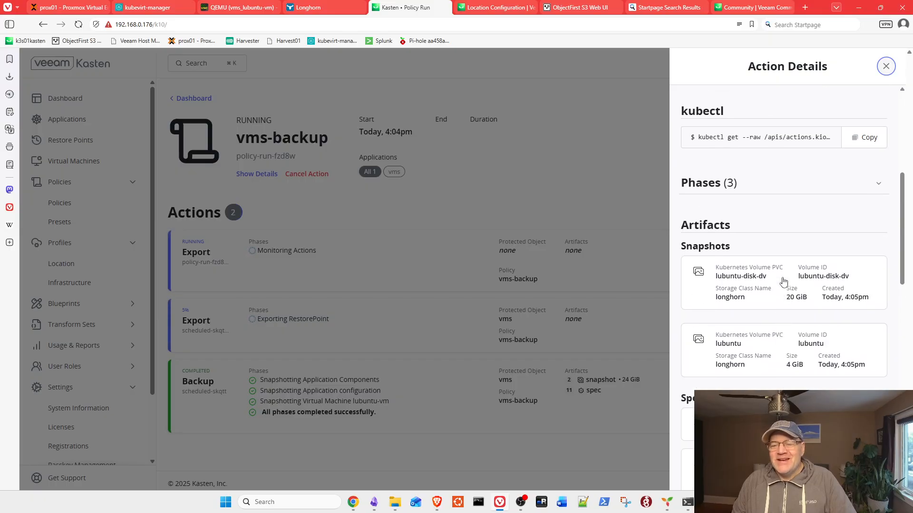
{"action": "scroll", "coordinate": [783, 282], "scroll_direction": "down", "scroll_amount": 2}
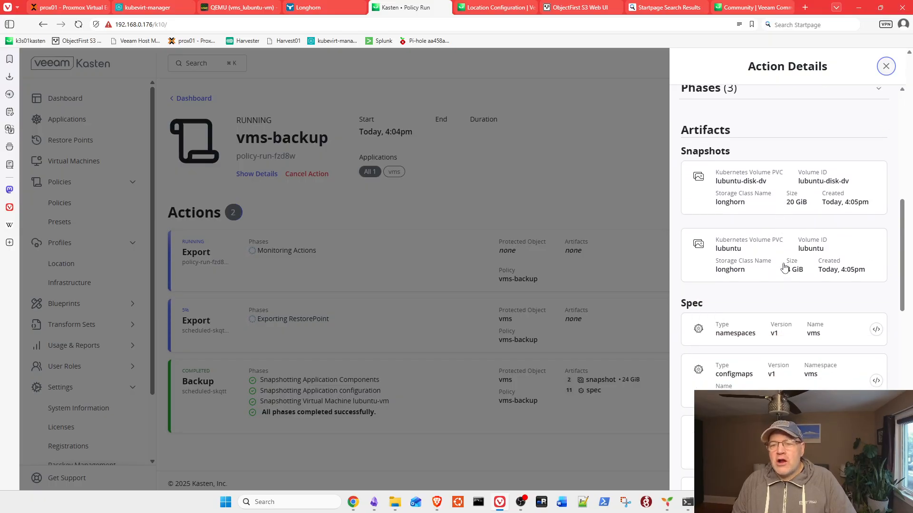
{"action": "scroll", "coordinate": [785, 269], "scroll_direction": "down", "scroll_amount": 4}
{"action": "scroll", "coordinate": [784, 269], "scroll_direction": "down", "scroll_amount": 10}
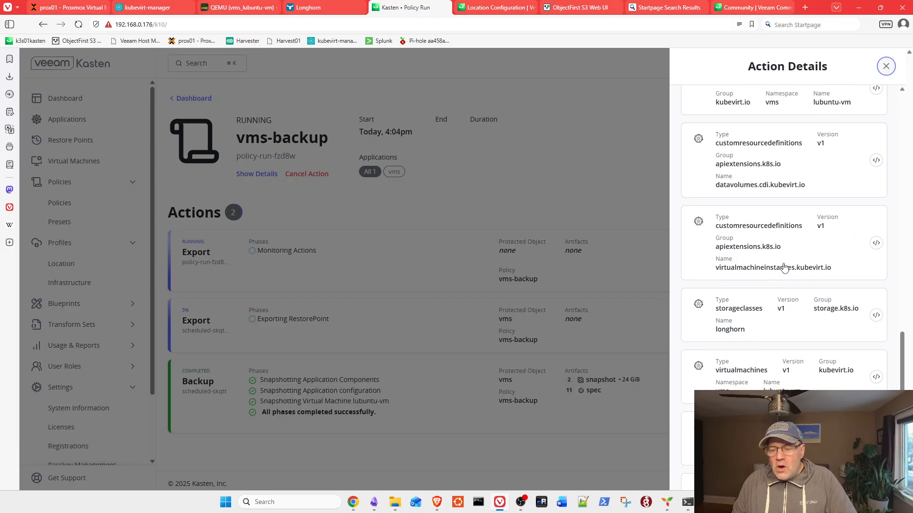
{"action": "scroll", "coordinate": [784, 269], "scroll_direction": "up", "scroll_amount": 12}
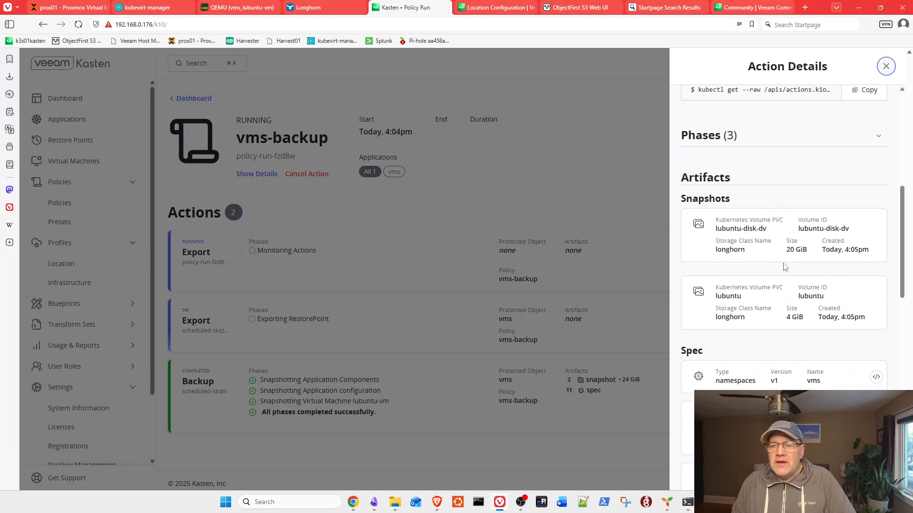
{"action": "scroll", "coordinate": [784, 267], "scroll_direction": "up", "scroll_amount": 3}
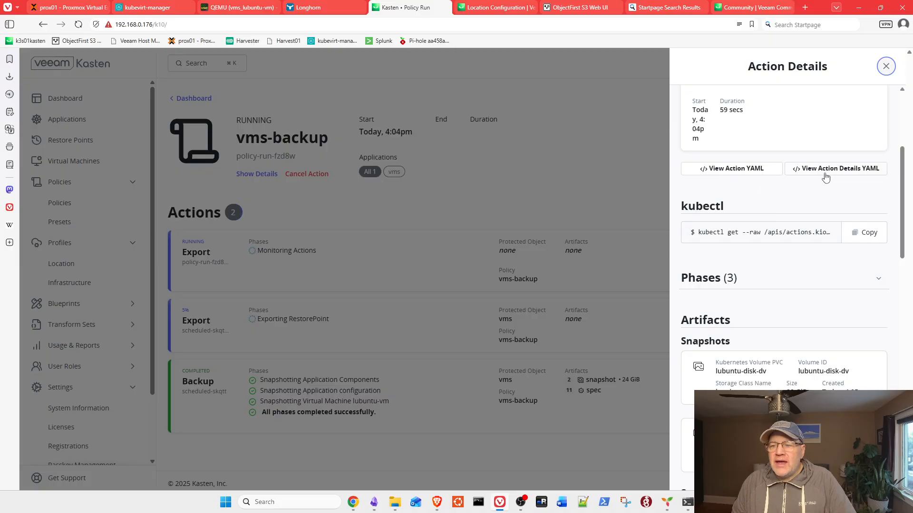
Search the Backup action's YAML for "freeze", step through the matches, and close the YAML.
{"action": "left_click", "coordinate": [755, 169]}
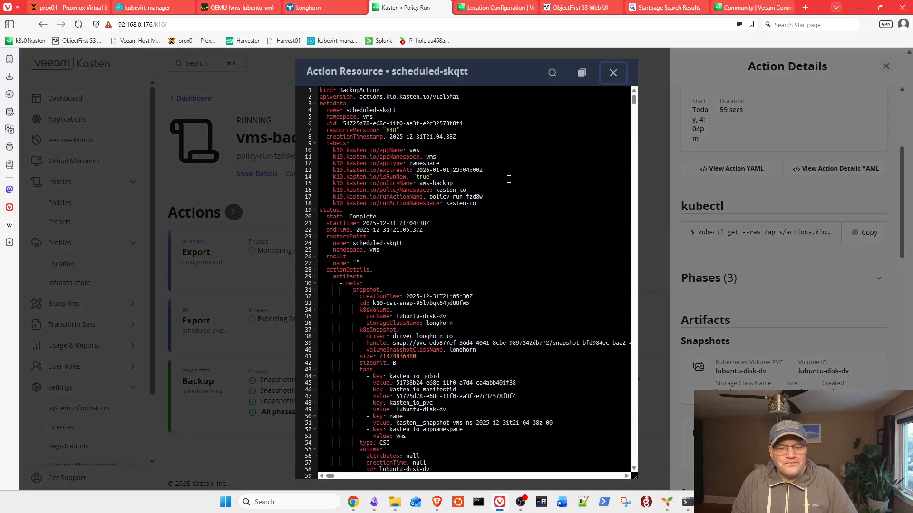
{"action": "left_click", "coordinate": [551, 76]}
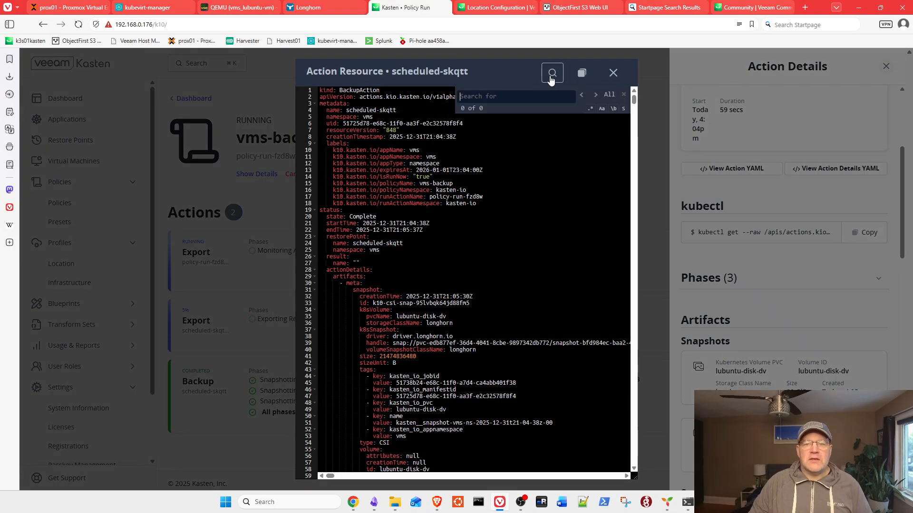
{"action": "type", "text": "freeze"}
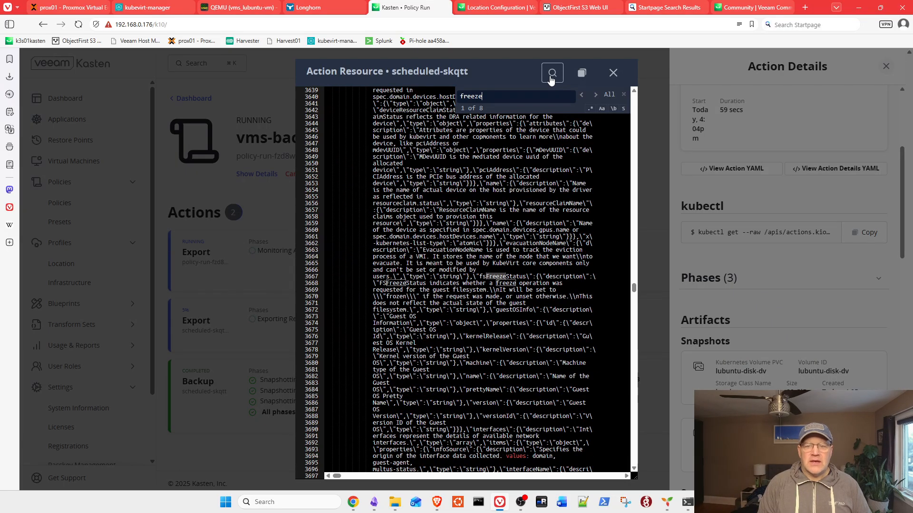
{"action": "key", "text": "Return"}
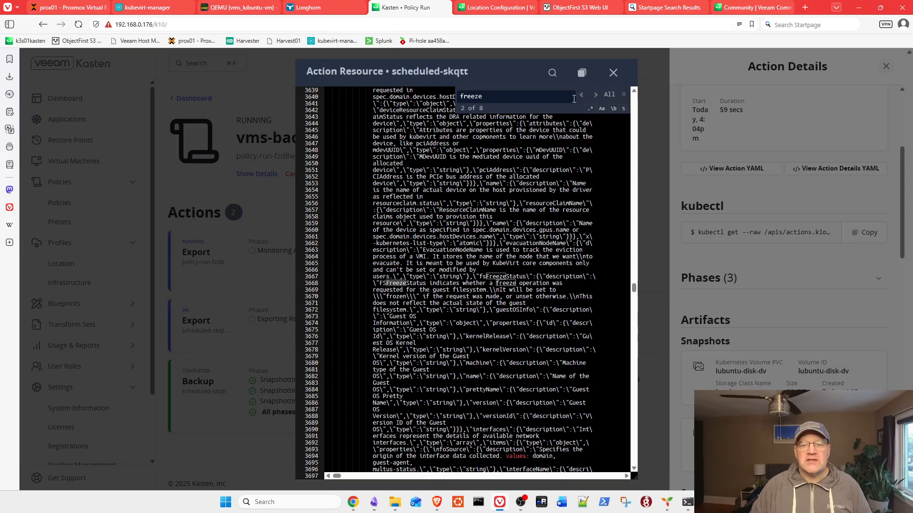
{"action": "left_click", "coordinate": [595, 96]}
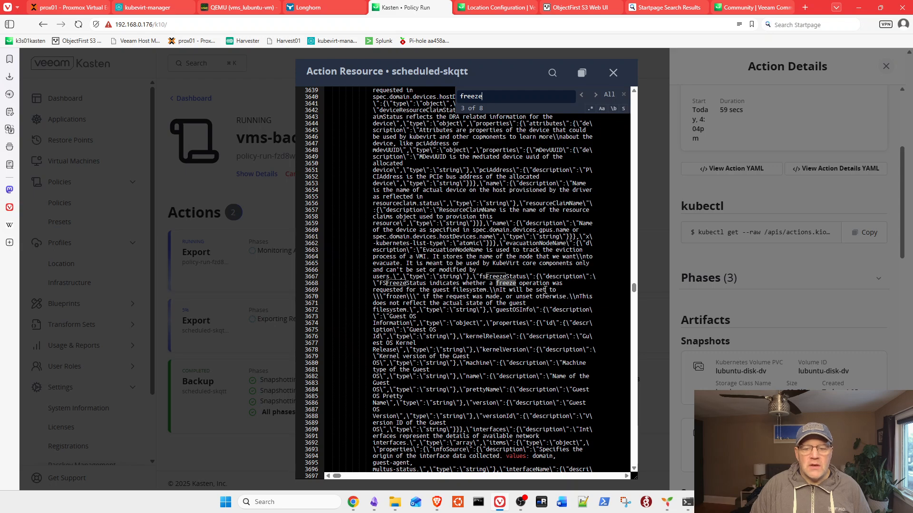
{"action": "left_click", "coordinate": [595, 95]}
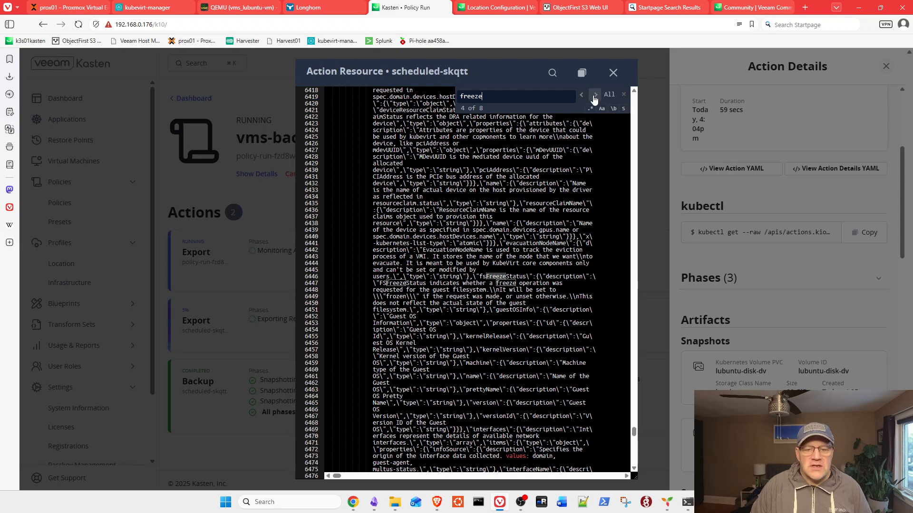
{"action": "left_click", "coordinate": [594, 95]}
{"action": "left_click", "coordinate": [594, 95]}
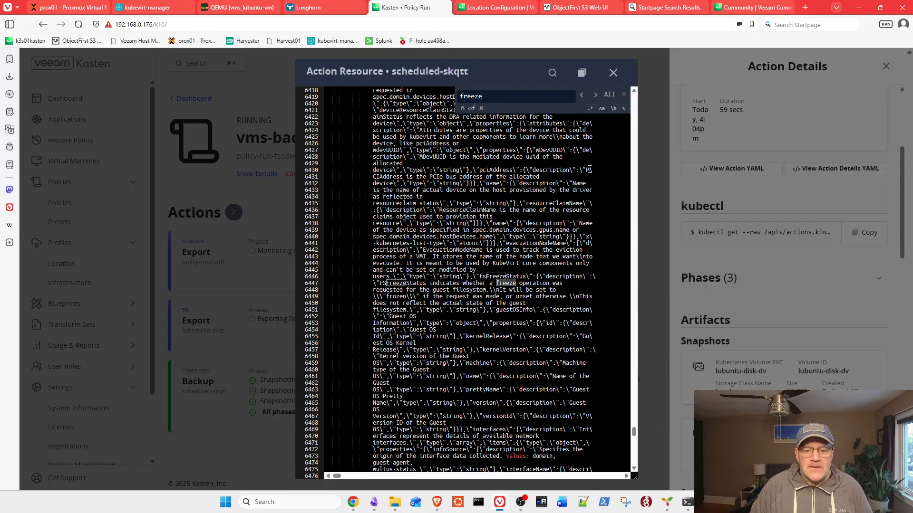
{"action": "left_click", "coordinate": [612, 73]}
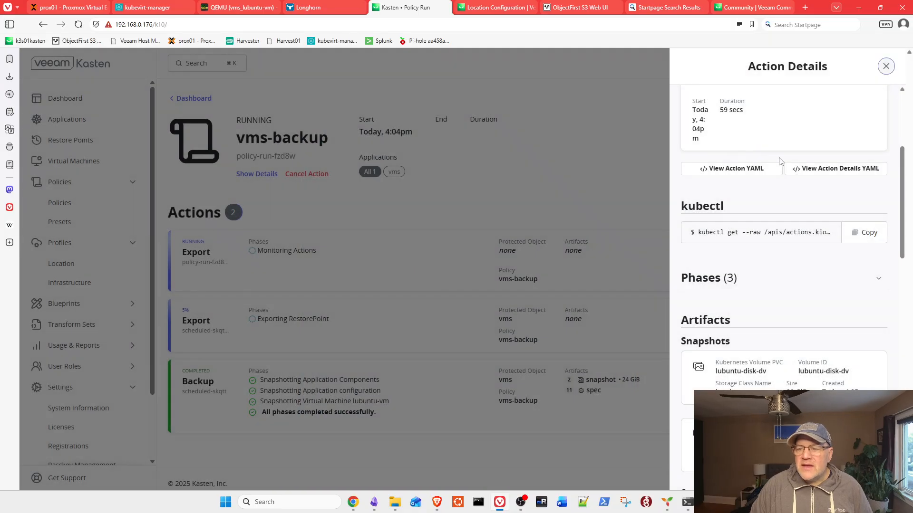
Search the Backup action's details YAML for "freeze" and step through the matches to the lubuntu-vm freezeVM annotation.
{"action": "left_click", "coordinate": [822, 174]}
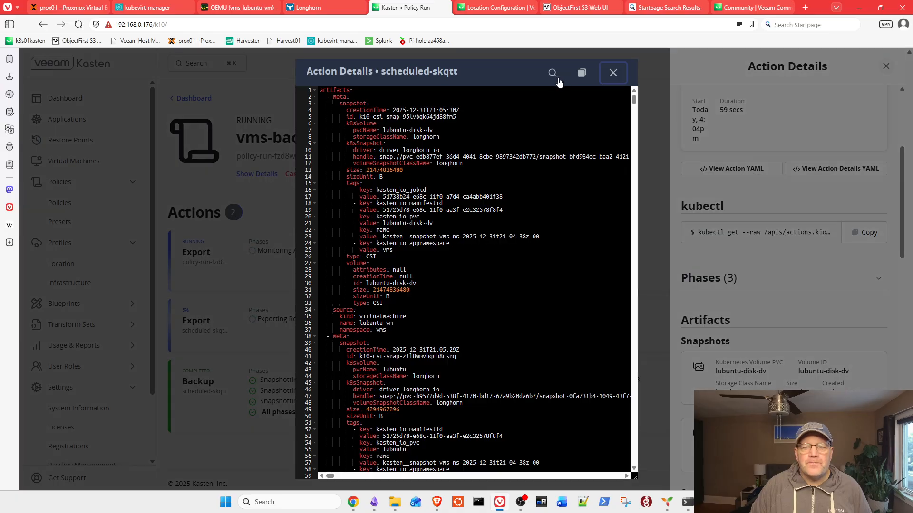
{"action": "left_click", "coordinate": [552, 73]}
{"action": "type", "text": "fre"}
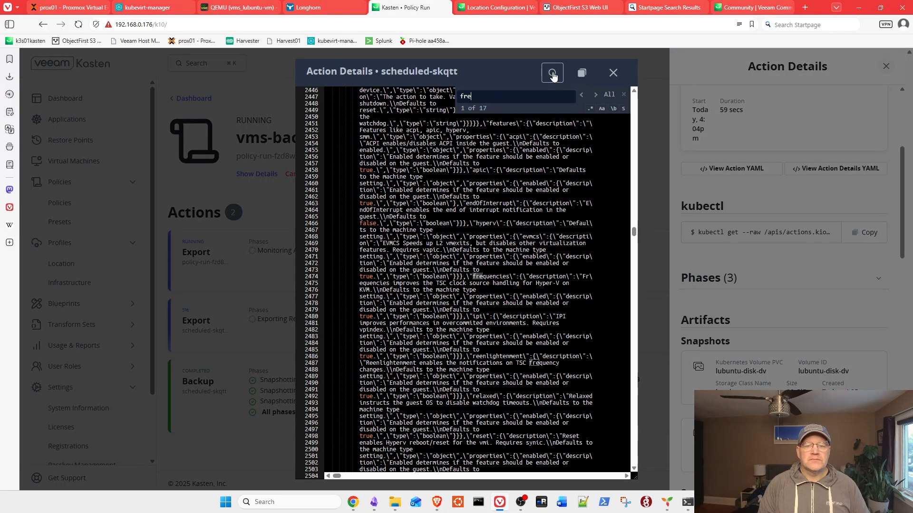
{"action": "type", "text": "eze"}
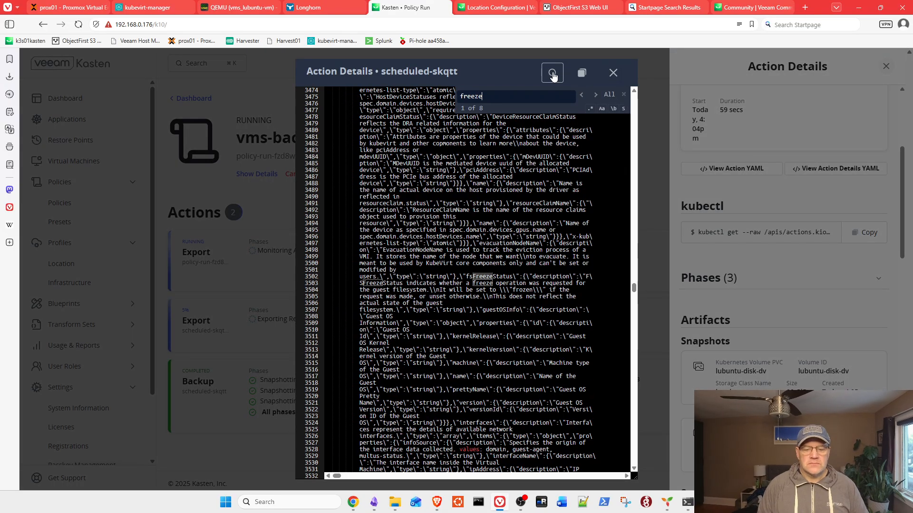
{"action": "left_click", "coordinate": [595, 97]}
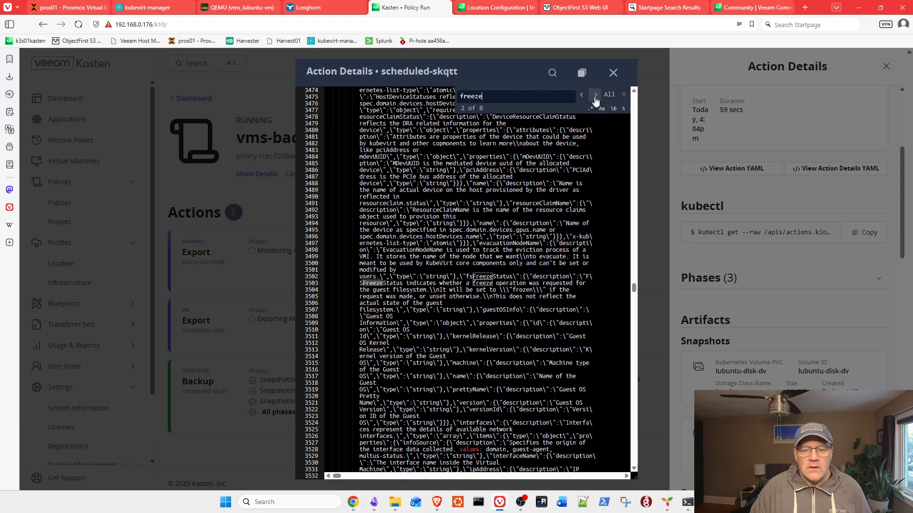
{"action": "left_click", "coordinate": [595, 97]}
{"action": "left_click", "coordinate": [595, 97]}
{"action": "left_click", "coordinate": [595, 97]}
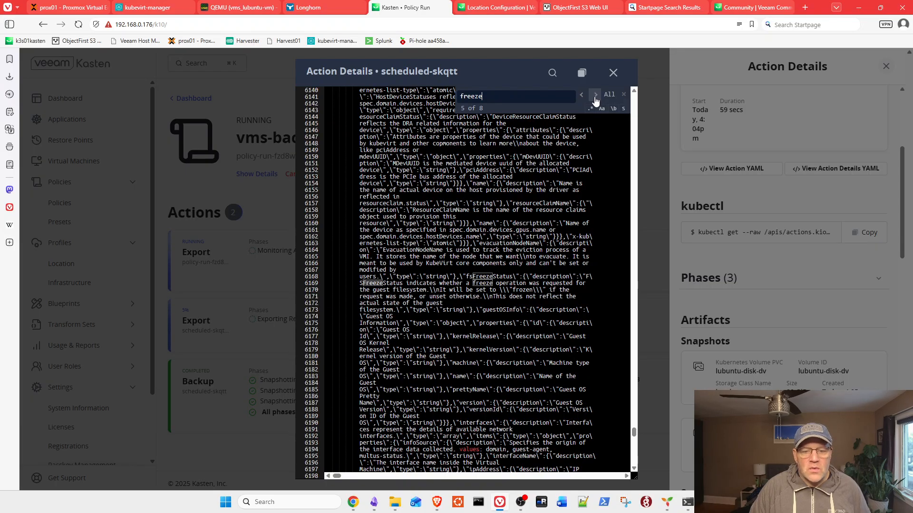
{"action": "left_click", "coordinate": [595, 97]}
{"action": "scroll", "coordinate": [565, 187], "scroll_direction": "down", "scroll_amount": 6}
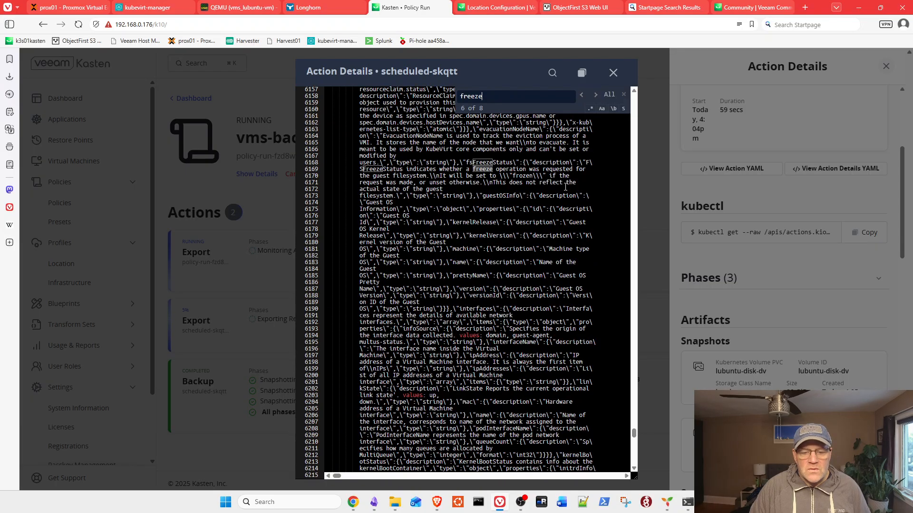
{"action": "left_click", "coordinate": [595, 97]}
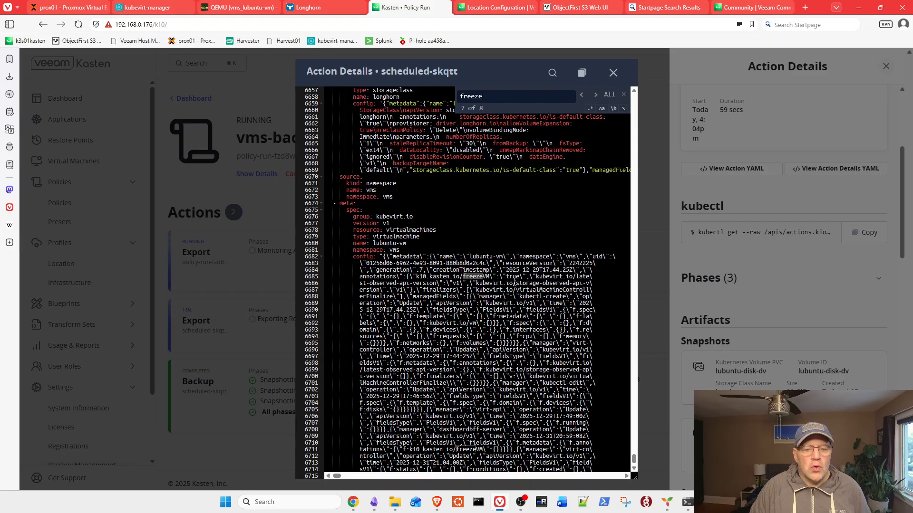
Examine the lubuntu-vm status and snapshot phases at the end of the details YAML, and go to the last "freeze" match.
{"action": "scroll", "coordinate": [376, 225], "scroll_direction": "down", "scroll_amount": 5}
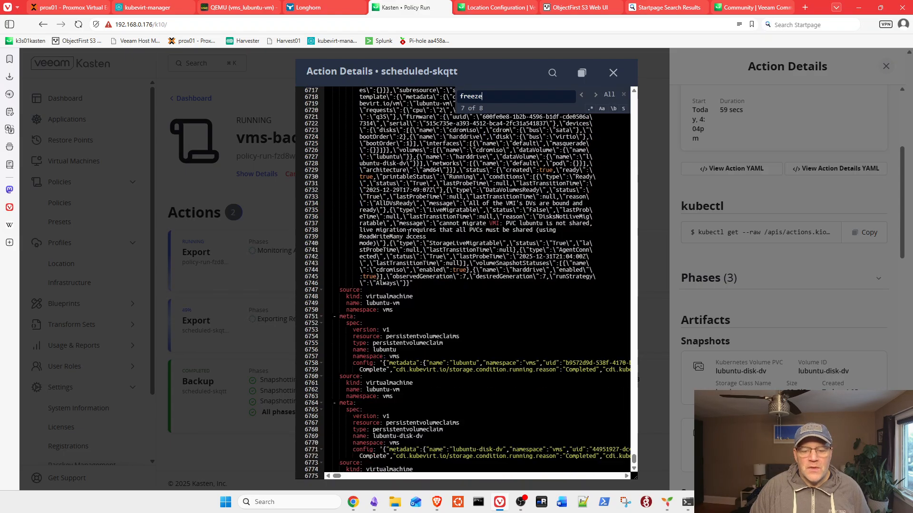
{"action": "scroll", "coordinate": [409, 232], "scroll_direction": "down", "scroll_amount": 3}
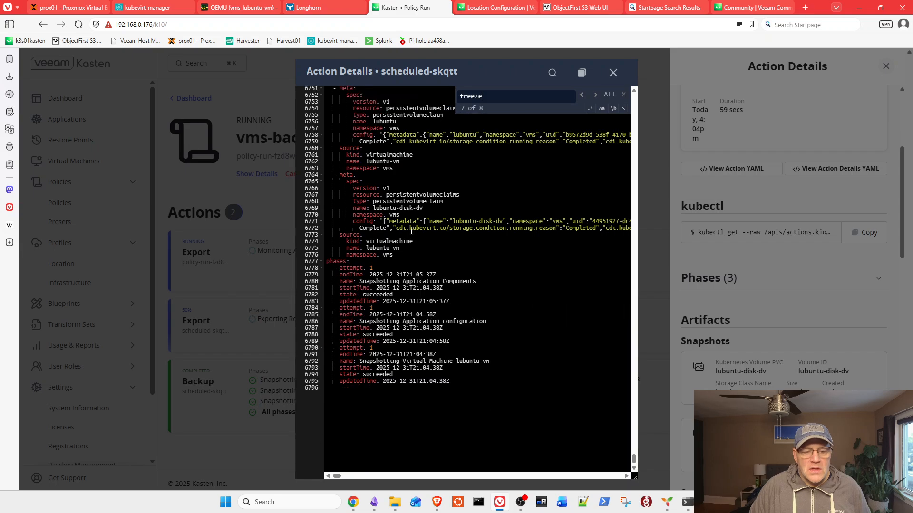
{"action": "scroll", "coordinate": [411, 231], "scroll_direction": "up", "scroll_amount": 3}
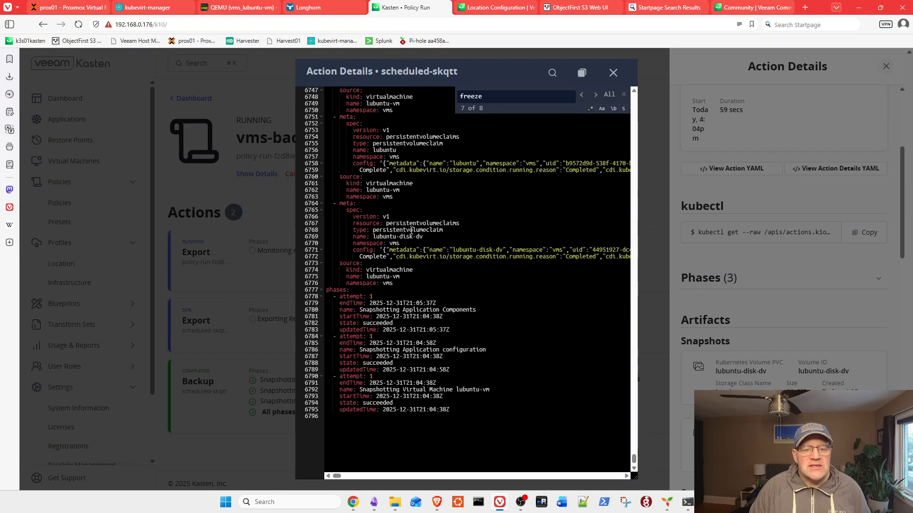
{"action": "scroll", "coordinate": [471, 230], "scroll_direction": "up", "scroll_amount": 6}
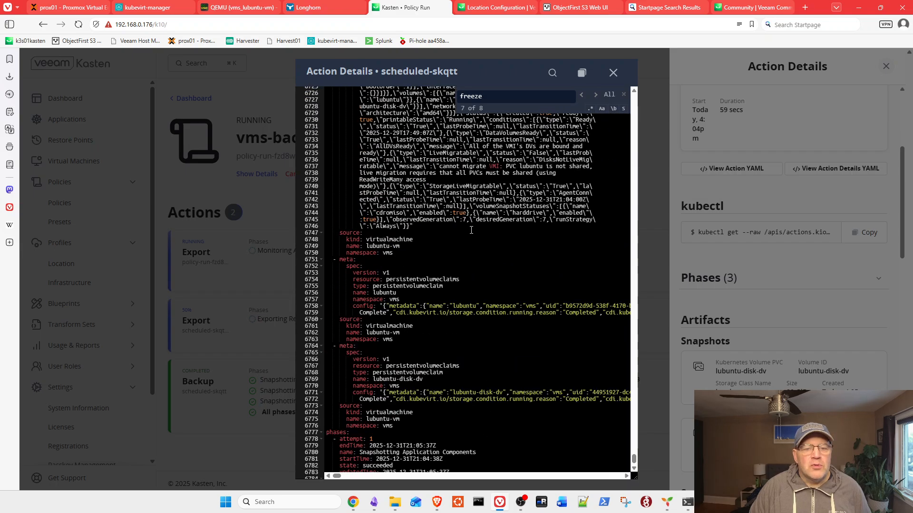
{"action": "left_click", "coordinate": [594, 97]}
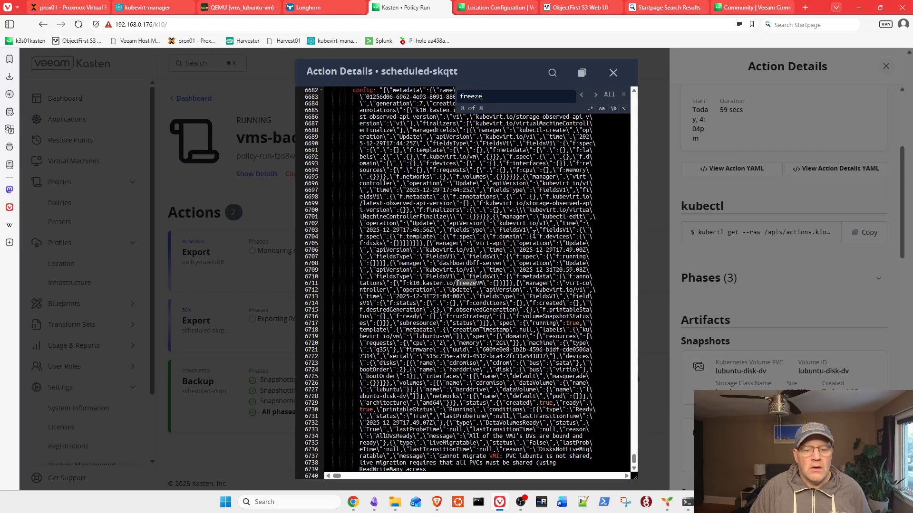
Examine the lubuntu-vm virtual machine config around the last "freeze" match, including its freezeVM annotation and status conditions.
{"action": "scroll", "coordinate": [533, 238], "scroll_direction": "down", "scroll_amount": 3}
{"action": "scroll", "coordinate": [533, 241], "scroll_direction": "up", "scroll_amount": 7}
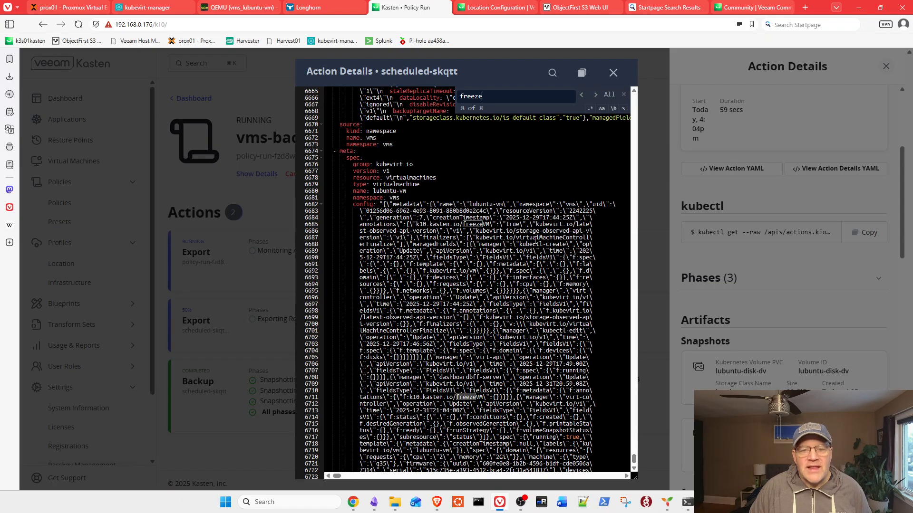
{"action": "scroll", "coordinate": [536, 241], "scroll_direction": "down", "scroll_amount": 2}
{"action": "scroll", "coordinate": [535, 241], "scroll_direction": "down", "scroll_amount": 2}
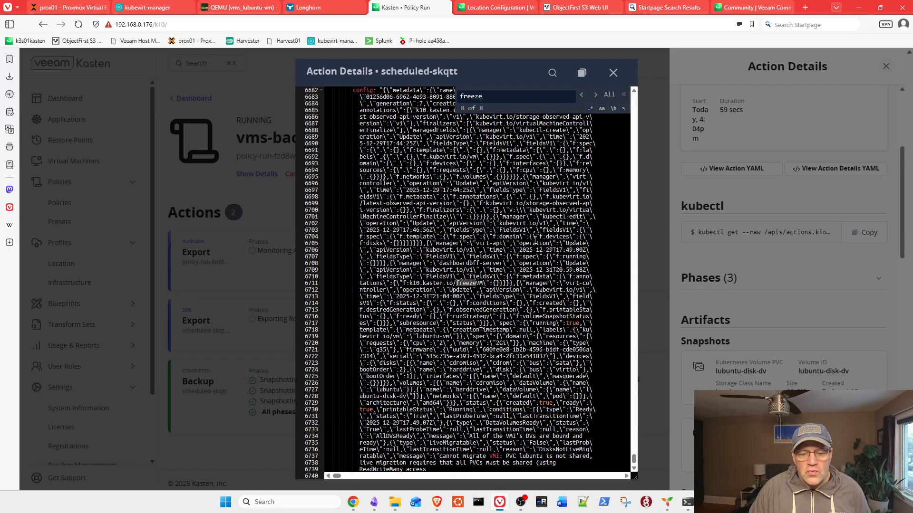
{"action": "scroll", "coordinate": [535, 240], "scroll_direction": "down", "scroll_amount": 1}
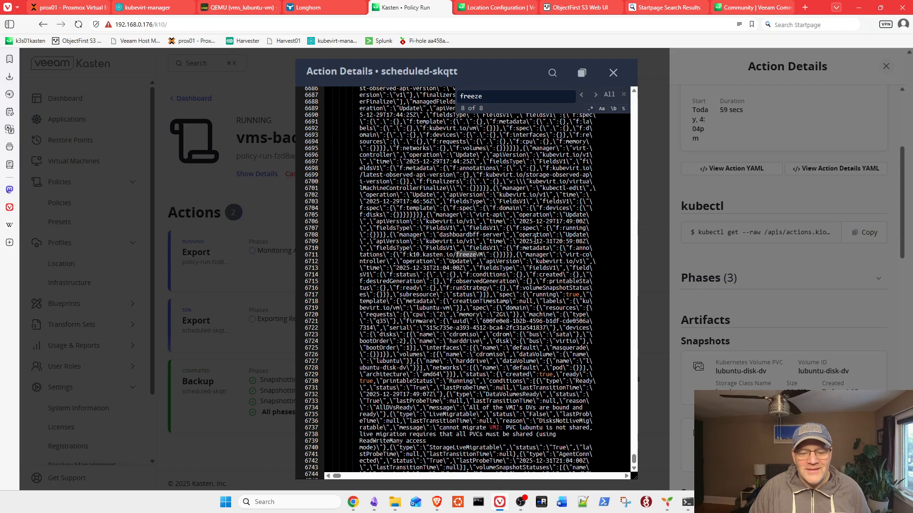
Go to the first "freeze" match to read the fsFreezeStatus description, and close the details YAML and the Action Details.
{"action": "left_click", "coordinate": [595, 95]}
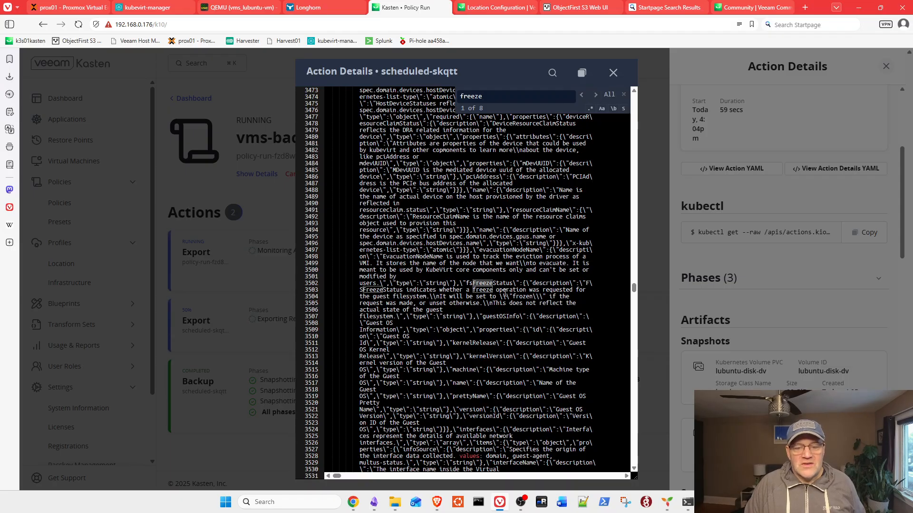
{"action": "scroll", "coordinate": [501, 295], "scroll_direction": "down", "scroll_amount": 4}
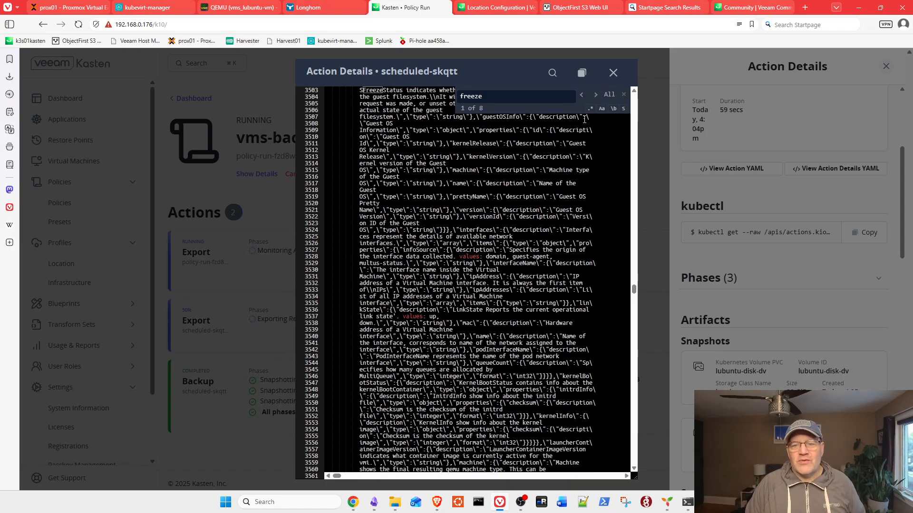
{"action": "left_click", "coordinate": [613, 73]}
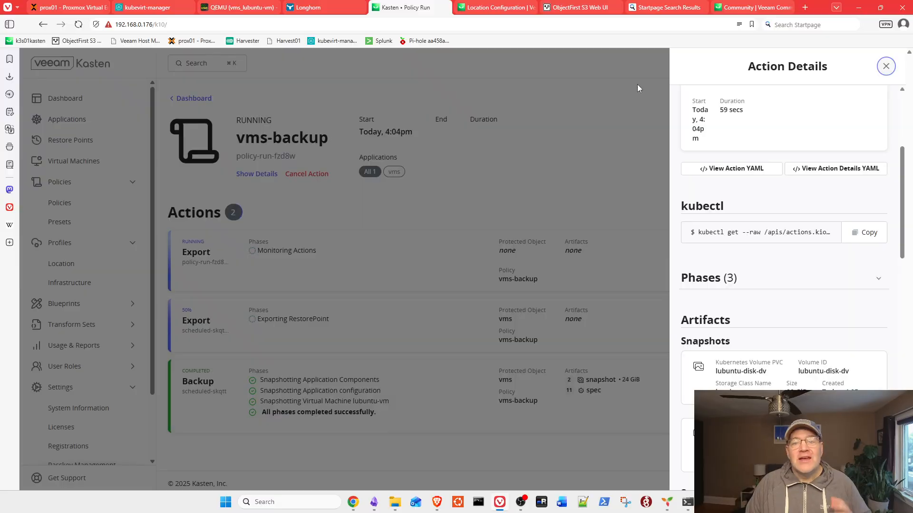
{"action": "left_click", "coordinate": [885, 66]}
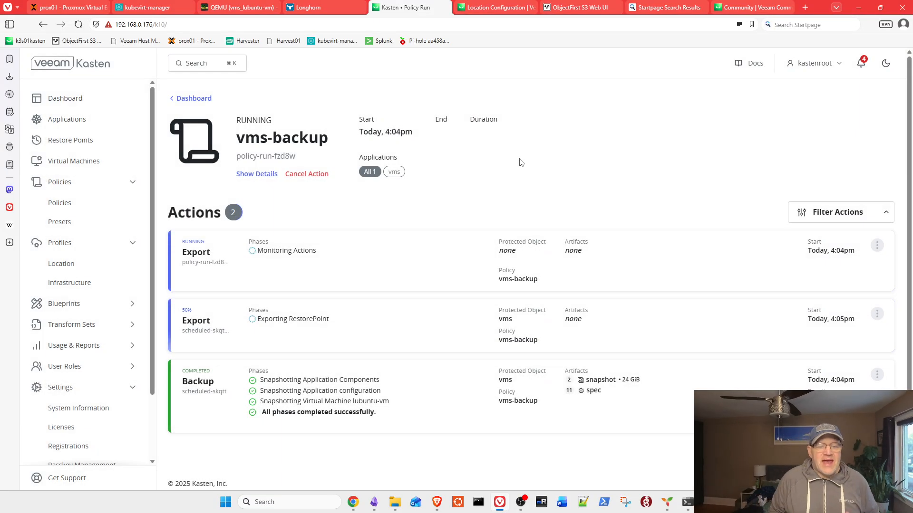